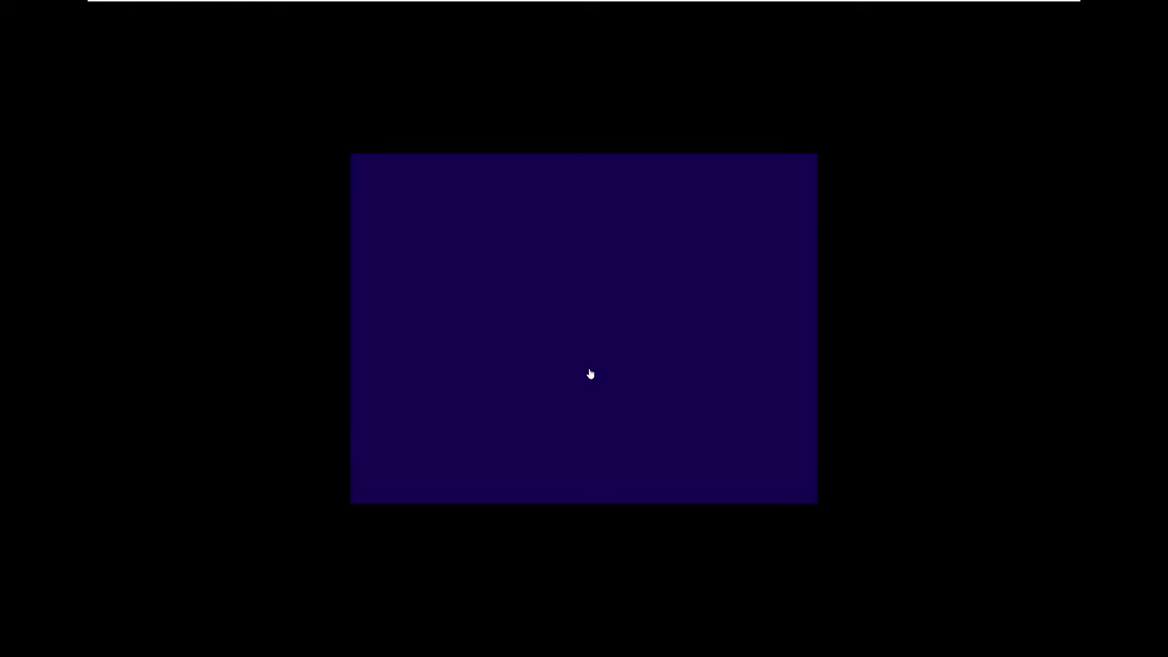
Start the Windows installation with the default language settings and continue without a product key
{"action": "left_click", "coordinate": [584, 393]}
{"action": "left_click", "coordinate": [714, 406]}
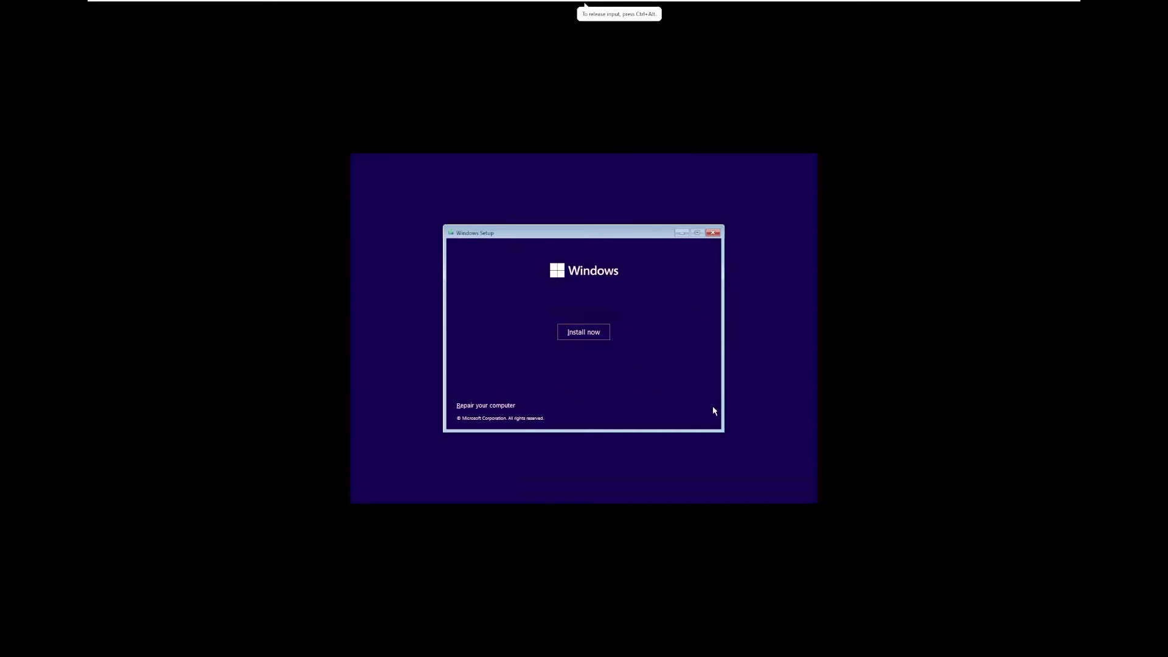
{"action": "left_click", "coordinate": [601, 339]}
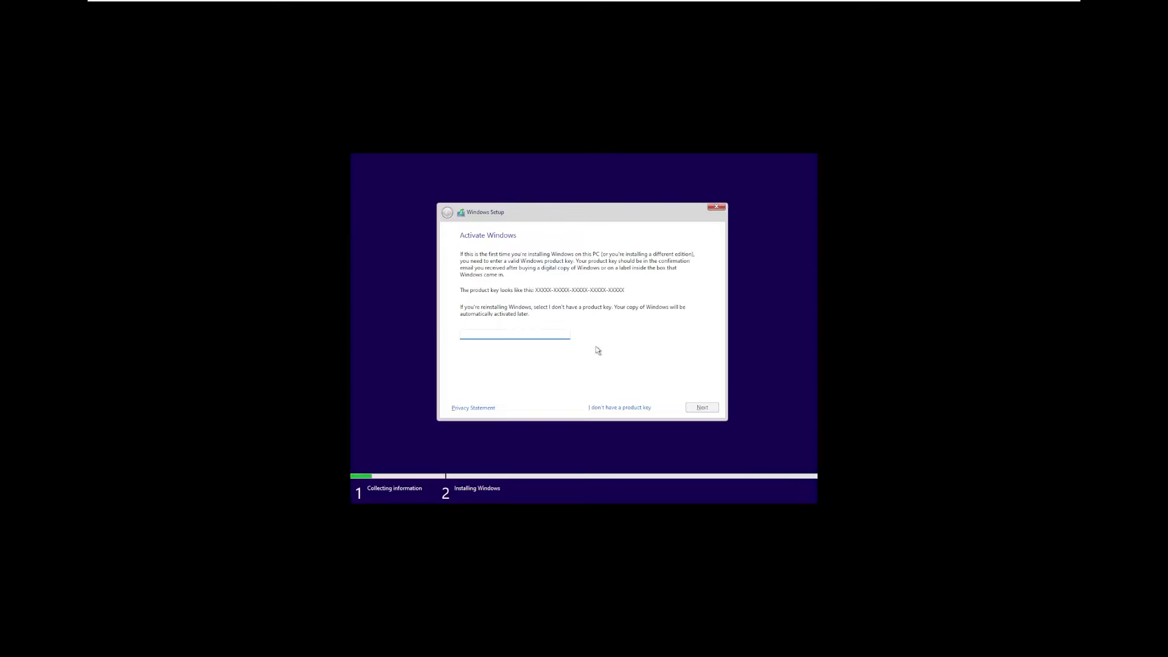
{"action": "left_click", "coordinate": [627, 406]}
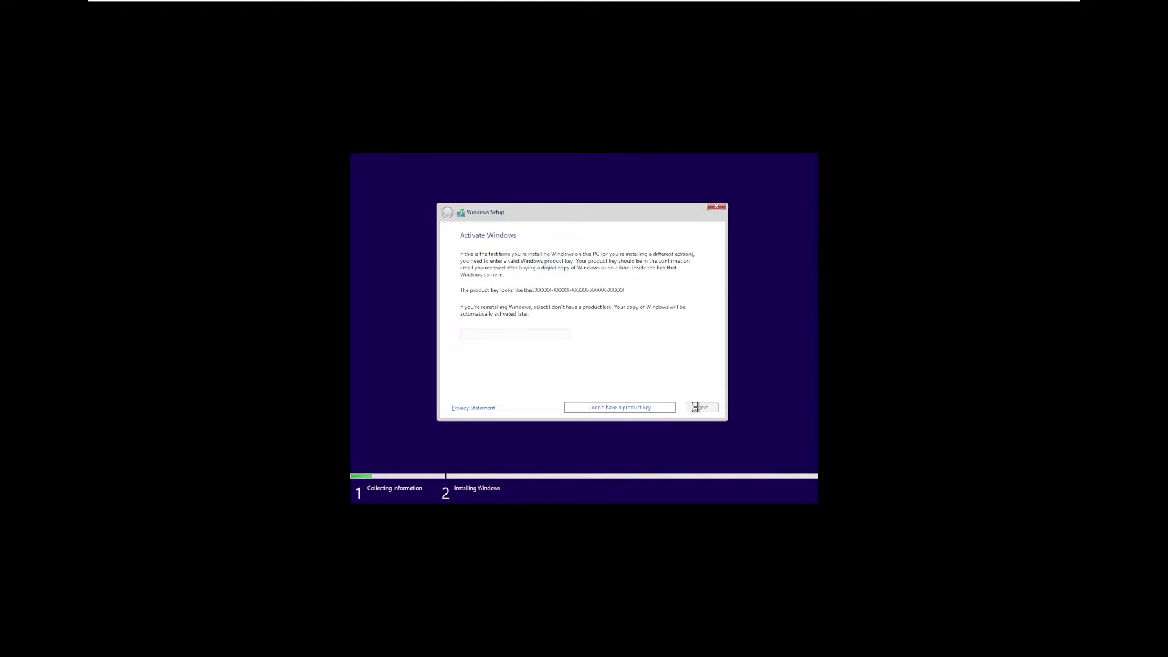
Accept the license terms and start a custom installation on Drive 0 Unallocated Space
{"action": "left_click", "coordinate": [463, 389]}
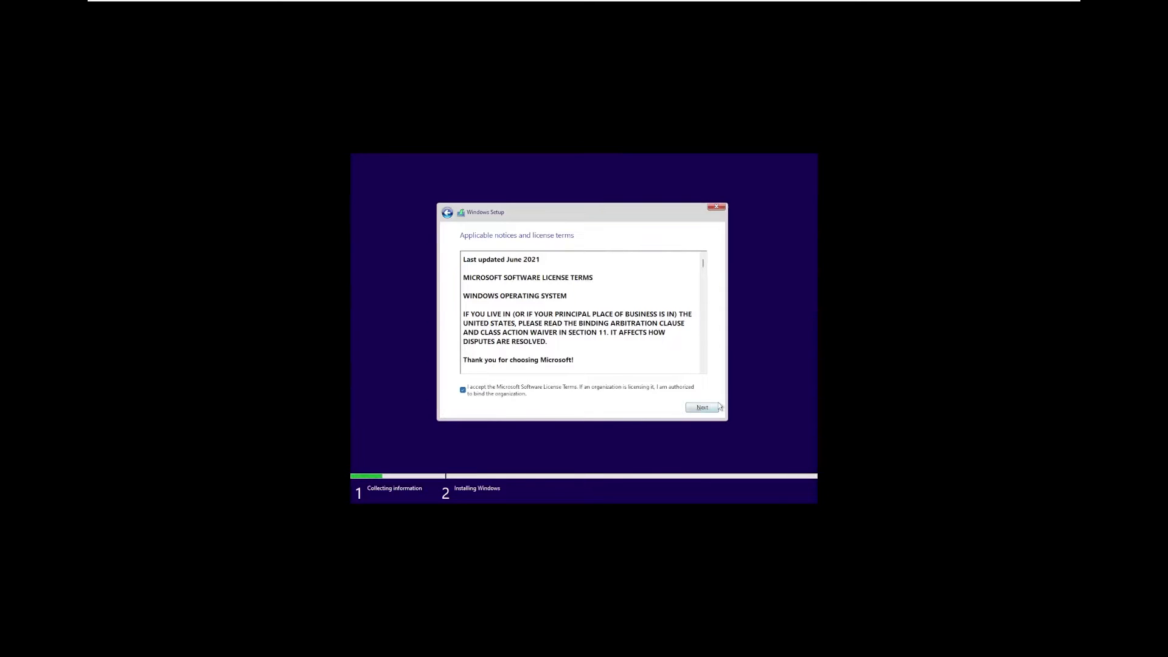
{"action": "left_click", "coordinate": [702, 407]}
{"action": "left_click", "coordinate": [482, 300]}
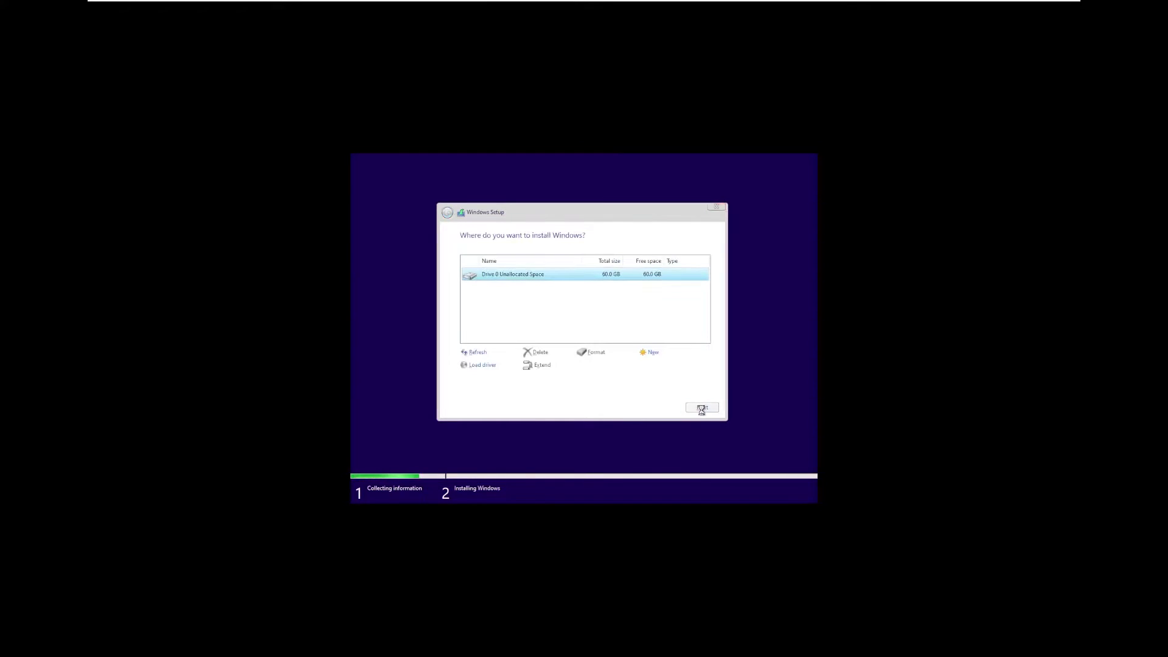
{"action": "left_click", "coordinate": [702, 407]}
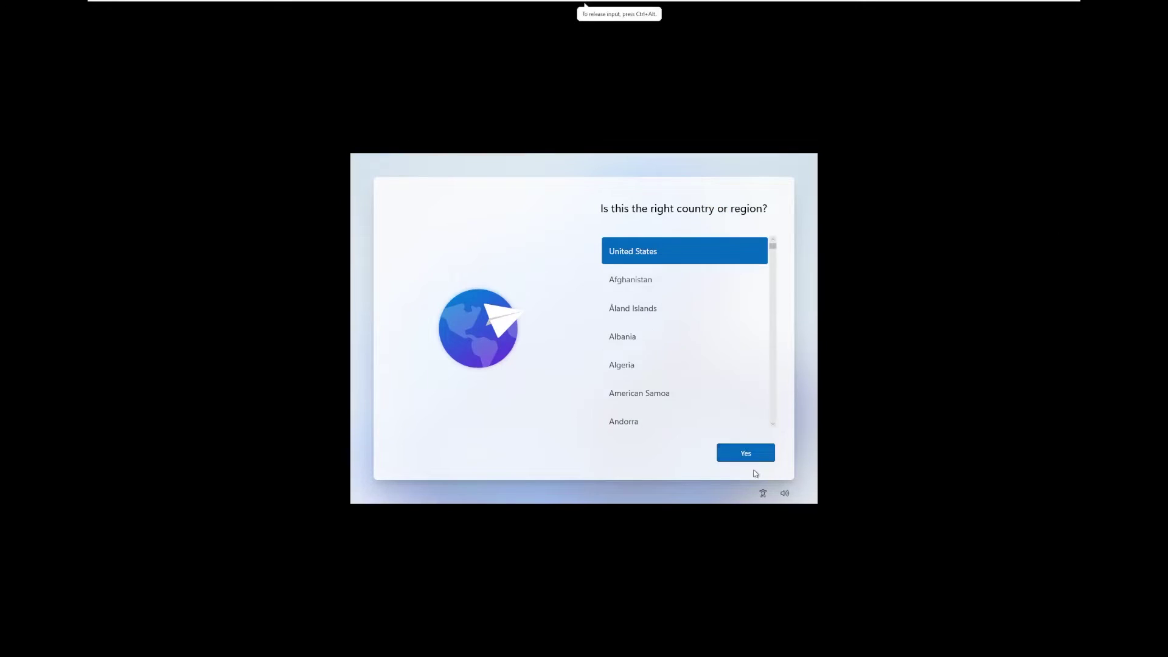
Confirm United States as the region, accept the suggested keyboard layout and skip adding a second one
{"action": "left_click", "coordinate": [753, 462]}
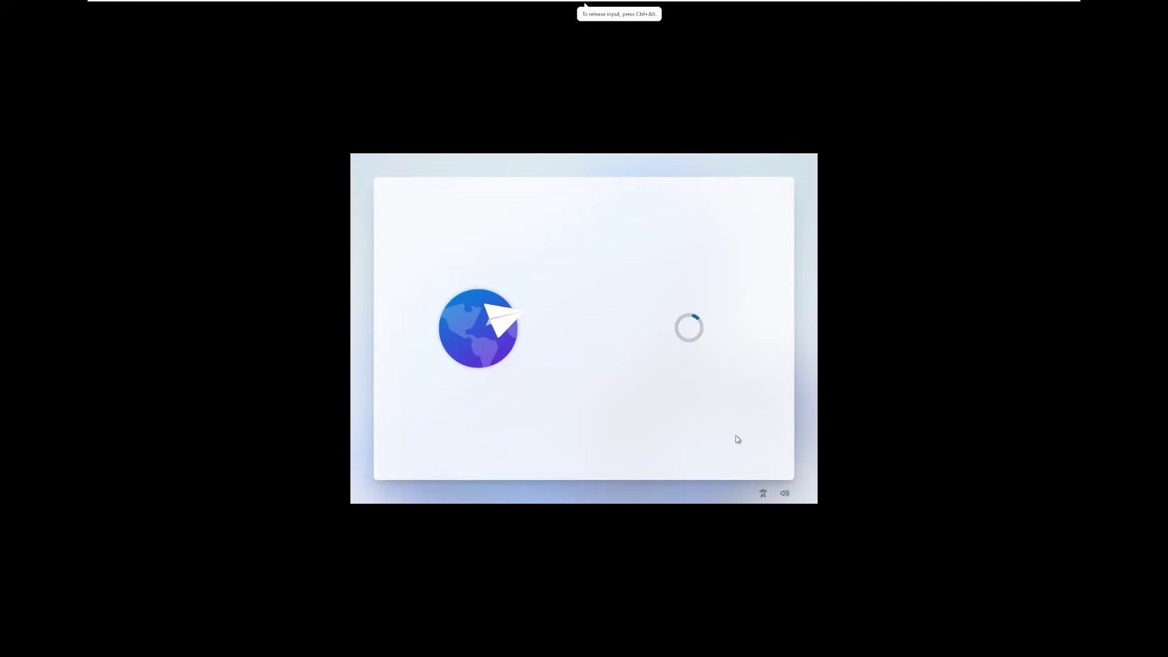
{"action": "left_click", "coordinate": [742, 453]}
{"action": "left_click", "coordinate": [745, 453]}
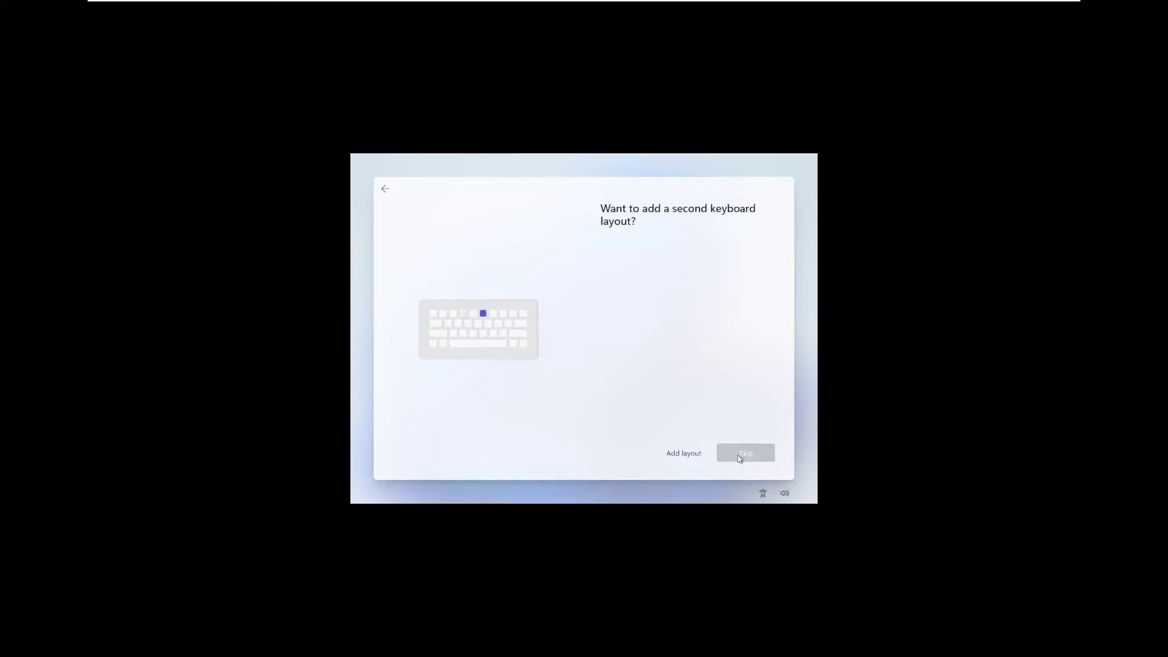
Set the virtual machine's display scaling to Keep Aspect Ratio Stretch
{"action": "mouse_move", "coordinate": [318, 11]}
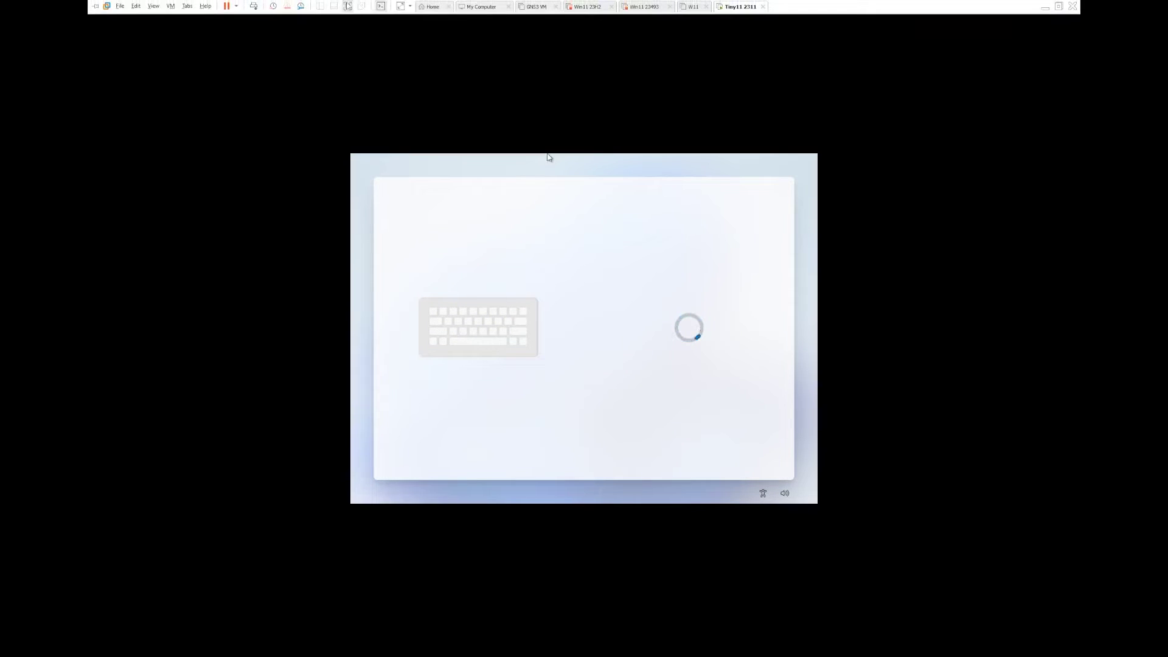
{"action": "left_click", "coordinate": [401, 6]}
{"action": "left_click", "coordinate": [410, 5]}
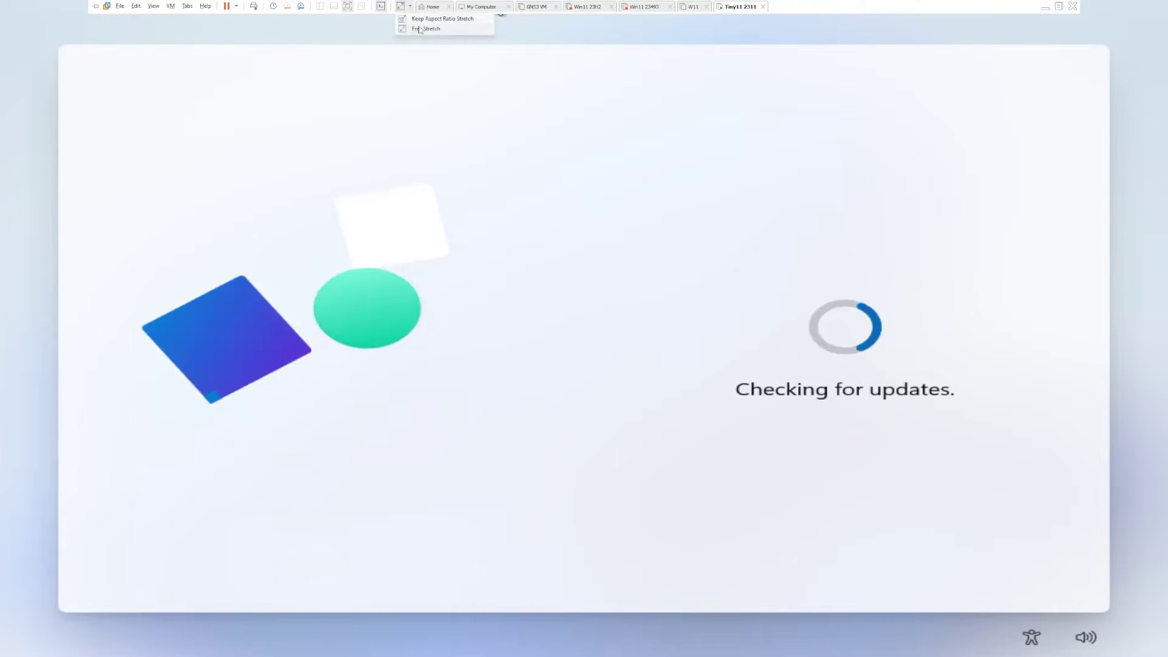
{"action": "left_click", "coordinate": [414, 18]}
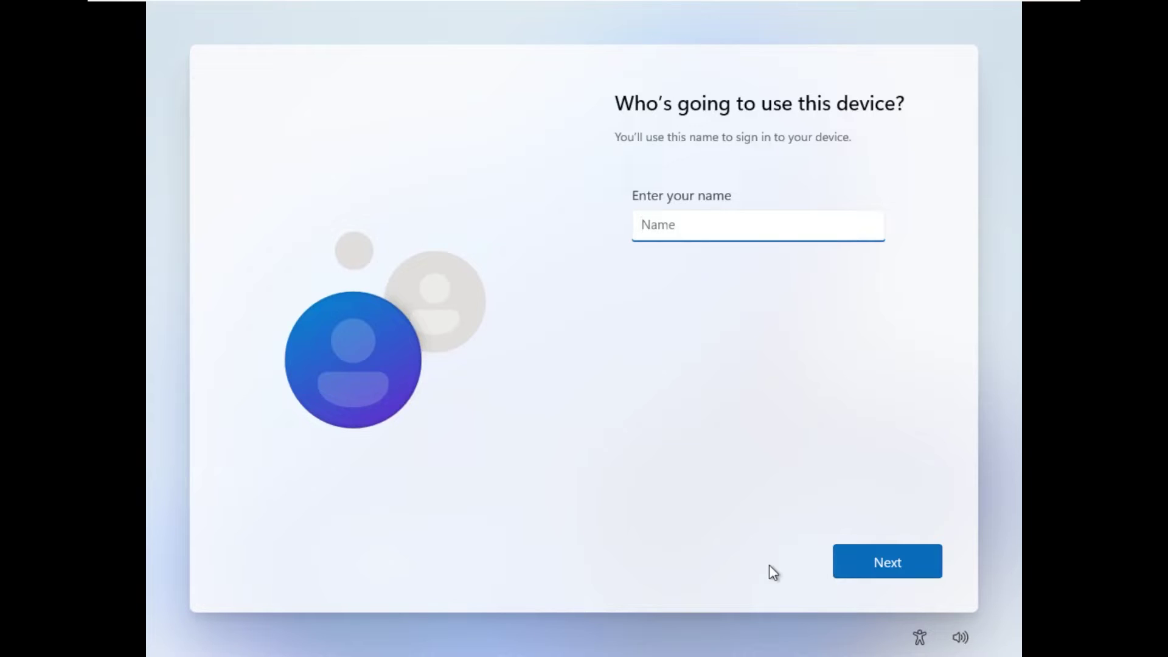
Create a local user named Windows with no password and accept the default privacy settings
{"action": "type", "text": "Window"}
{"action": "key", "text": "Return"}
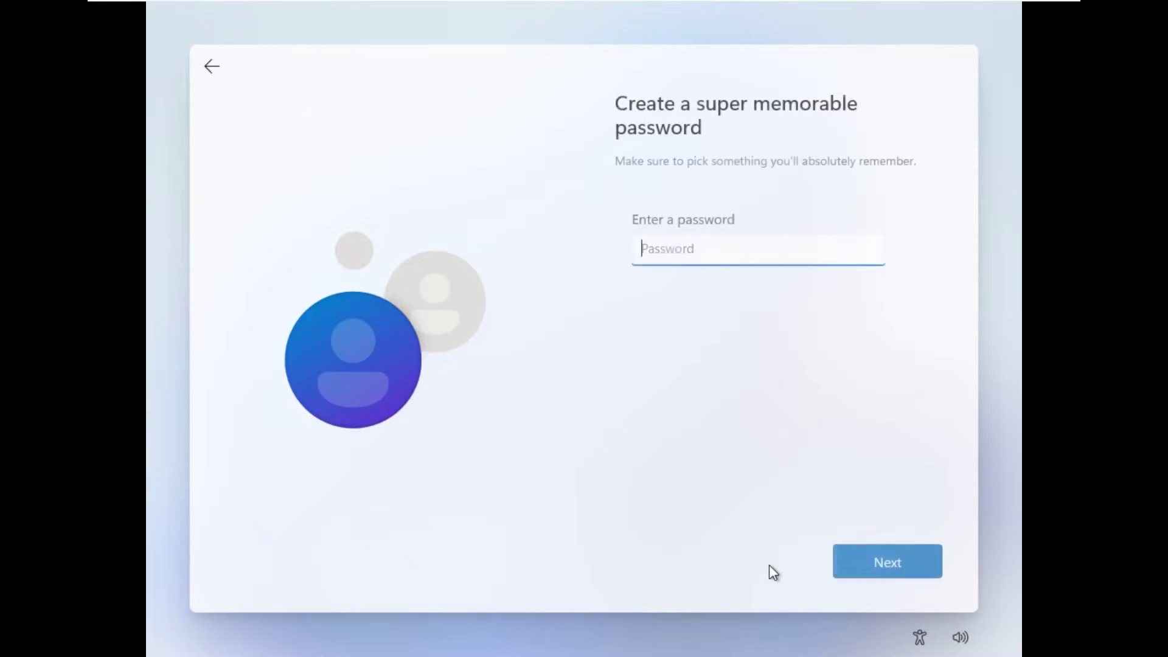
{"action": "left_click", "coordinate": [886, 564]}
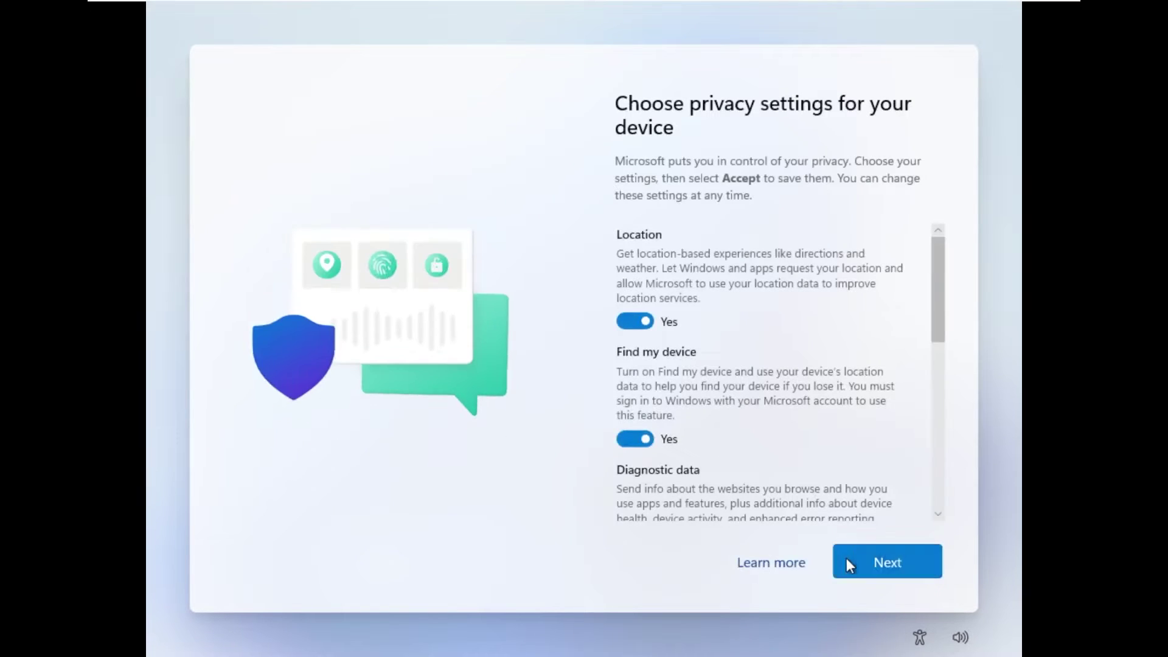
{"action": "left_click", "coordinate": [845, 557]}
{"action": "left_click", "coordinate": [846, 558]}
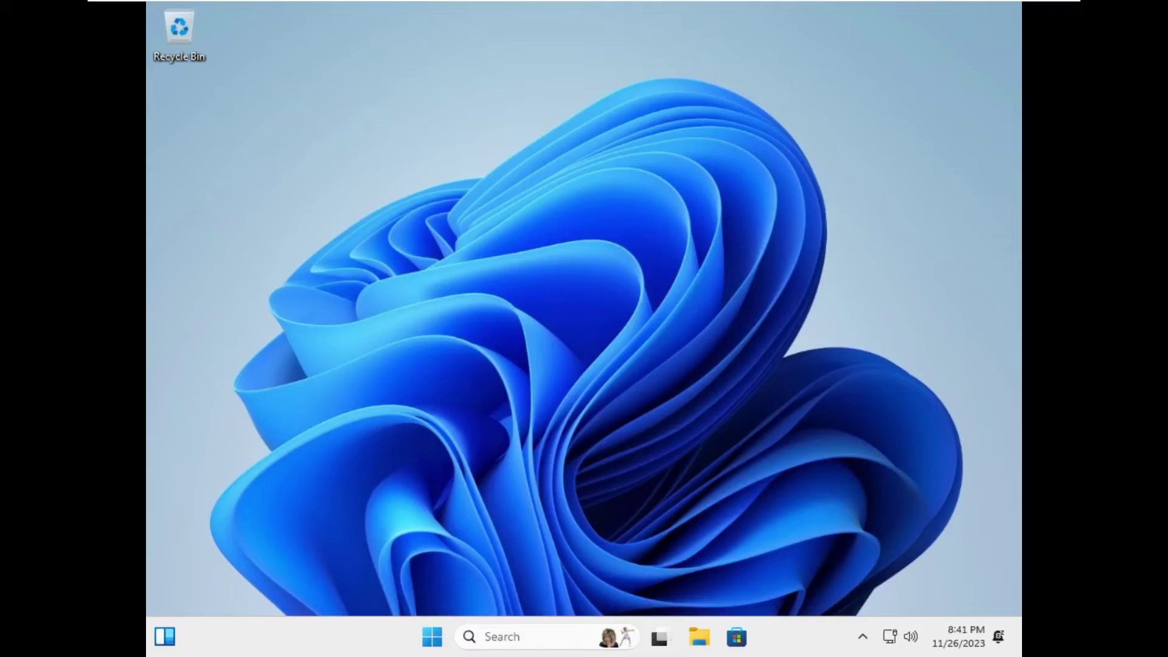
Connect the VMware Tools installer disc to the virtual machine
{"action": "key", "text": "super"}
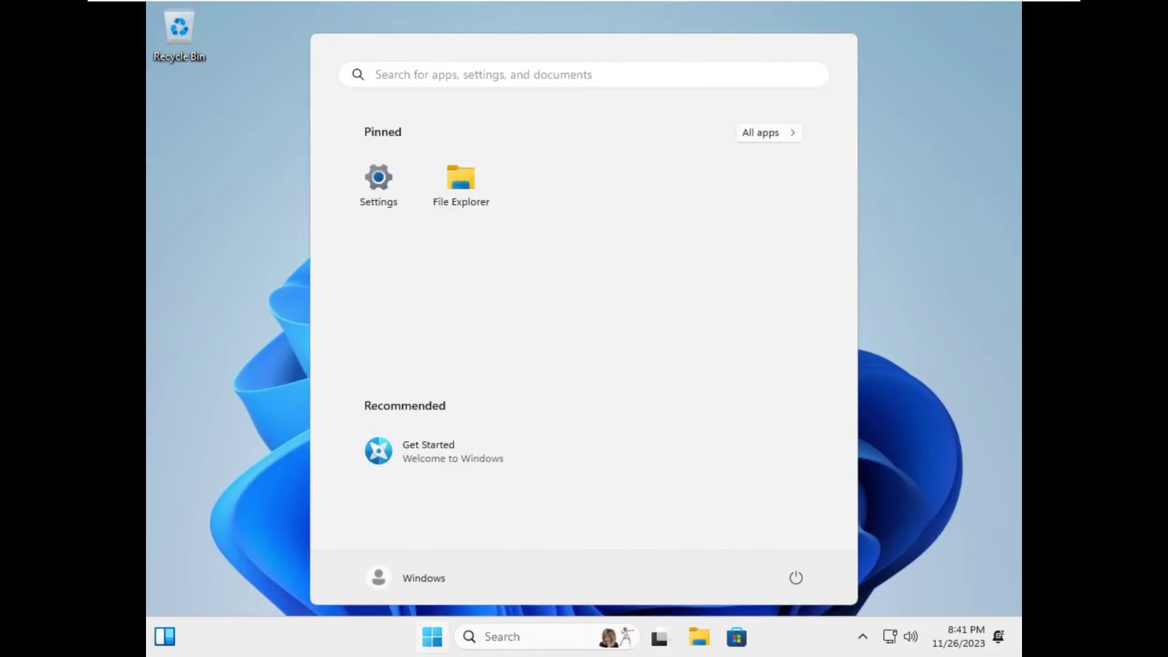
{"action": "mouse_move", "coordinate": [382, 4]}
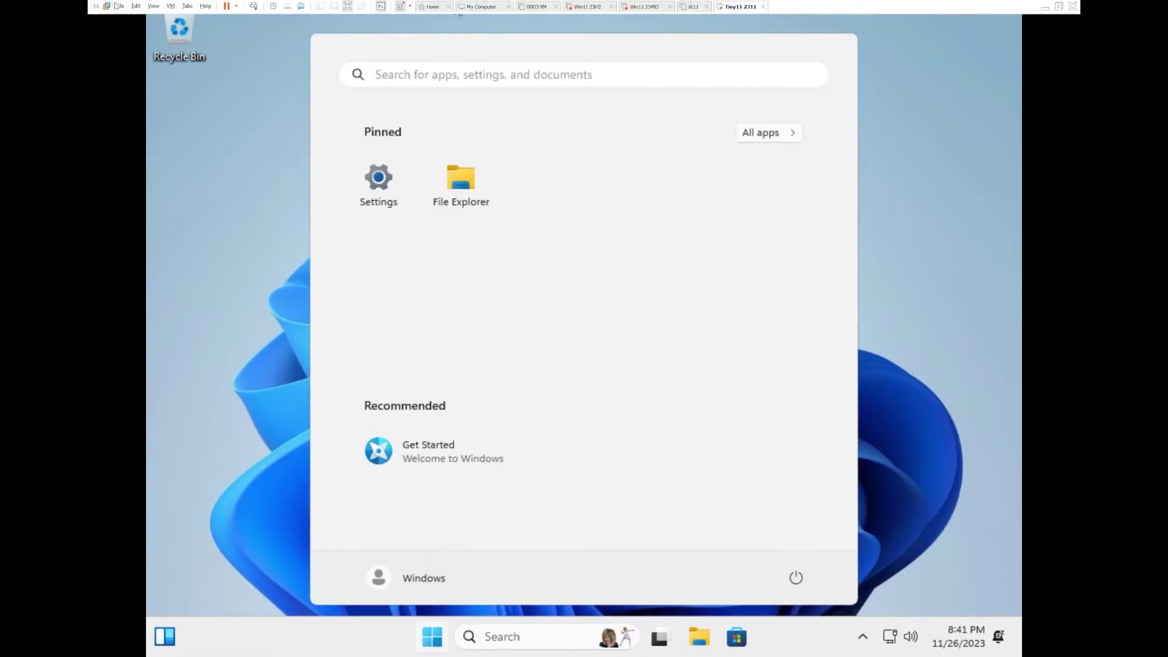
{"action": "left_click", "coordinate": [171, 6]}
{"action": "left_click", "coordinate": [214, 110]}
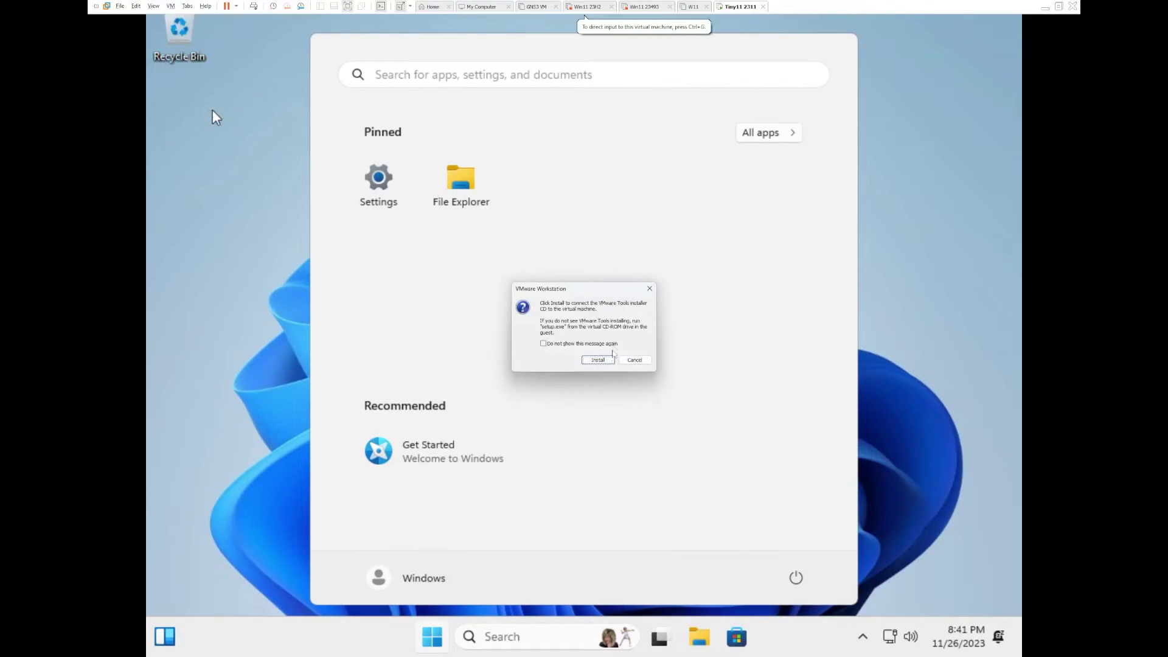
{"action": "left_click", "coordinate": [611, 360]}
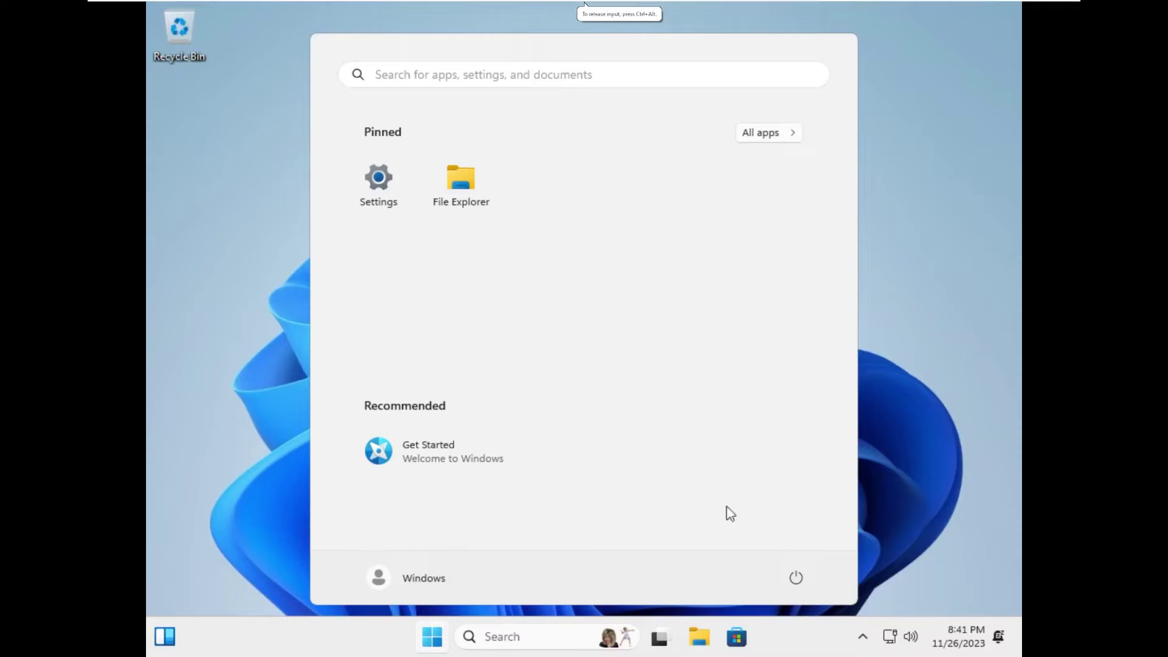
Open the VMware Tools DVD drive (D:) in File Explorer and run setup64 with administrator approval
{"action": "left_click", "coordinate": [613, 642]}
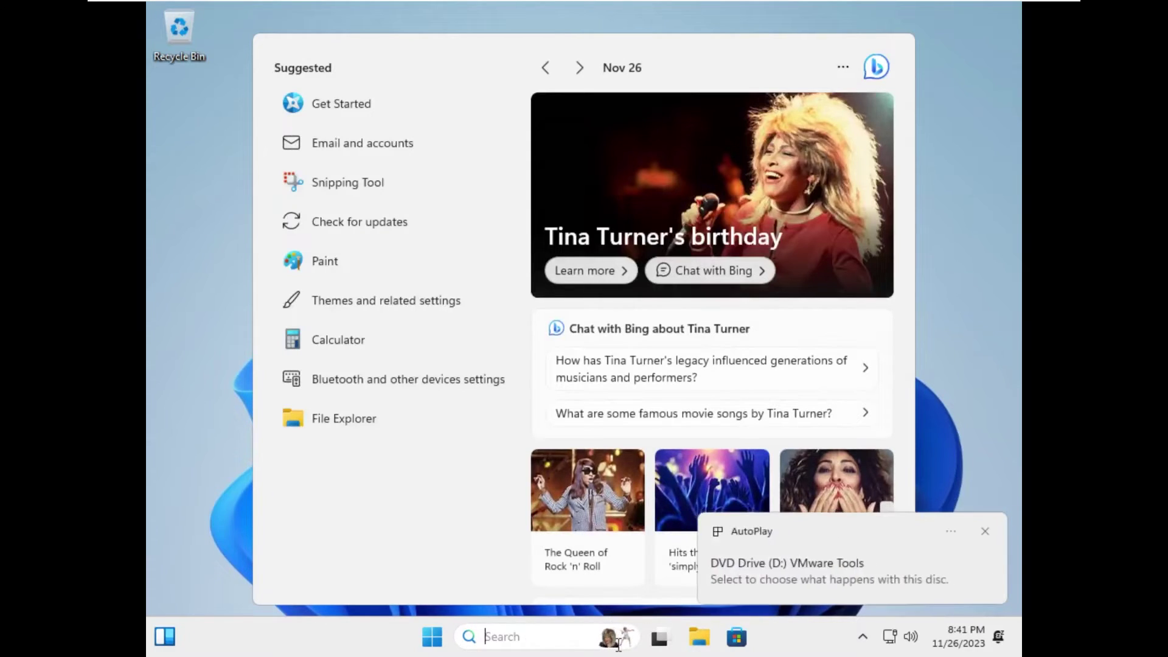
{"action": "key", "text": "Escape"}
{"action": "key", "text": "super+e"}
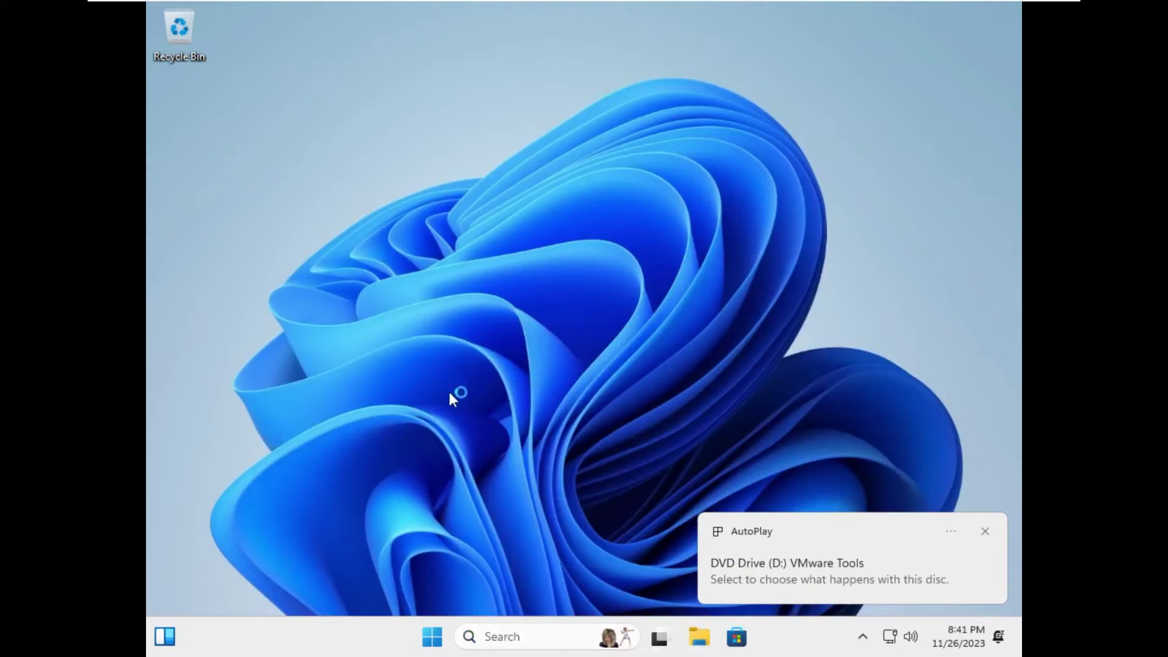
{"action": "left_click", "coordinate": [349, 505]}
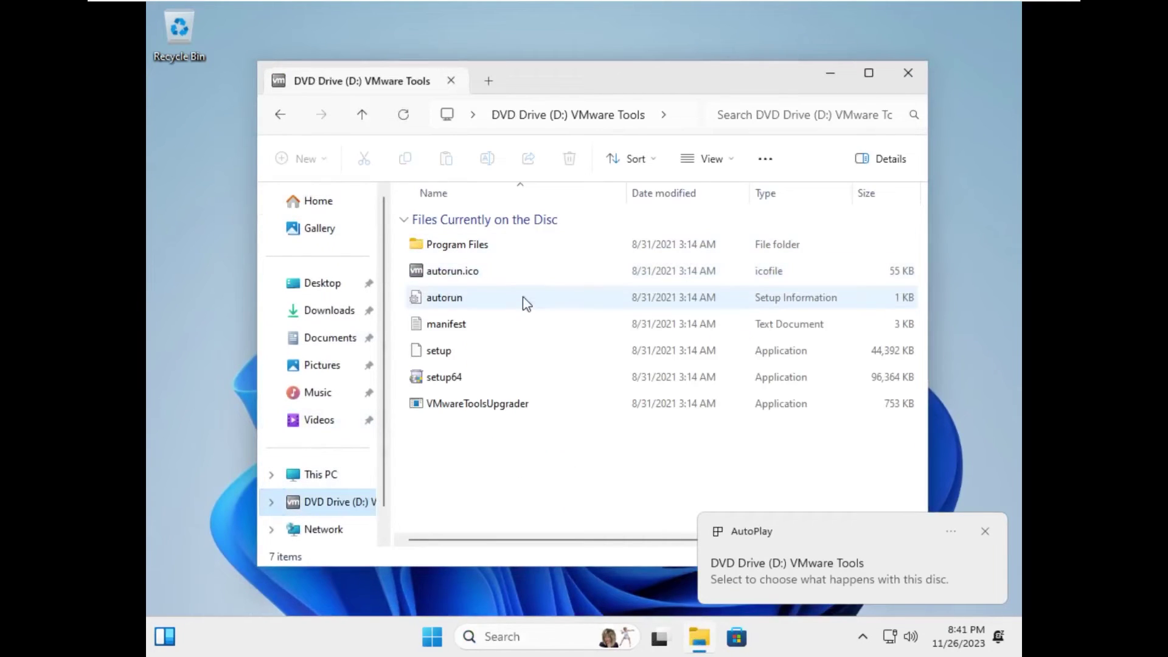
{"action": "double_click", "coordinate": [508, 381]}
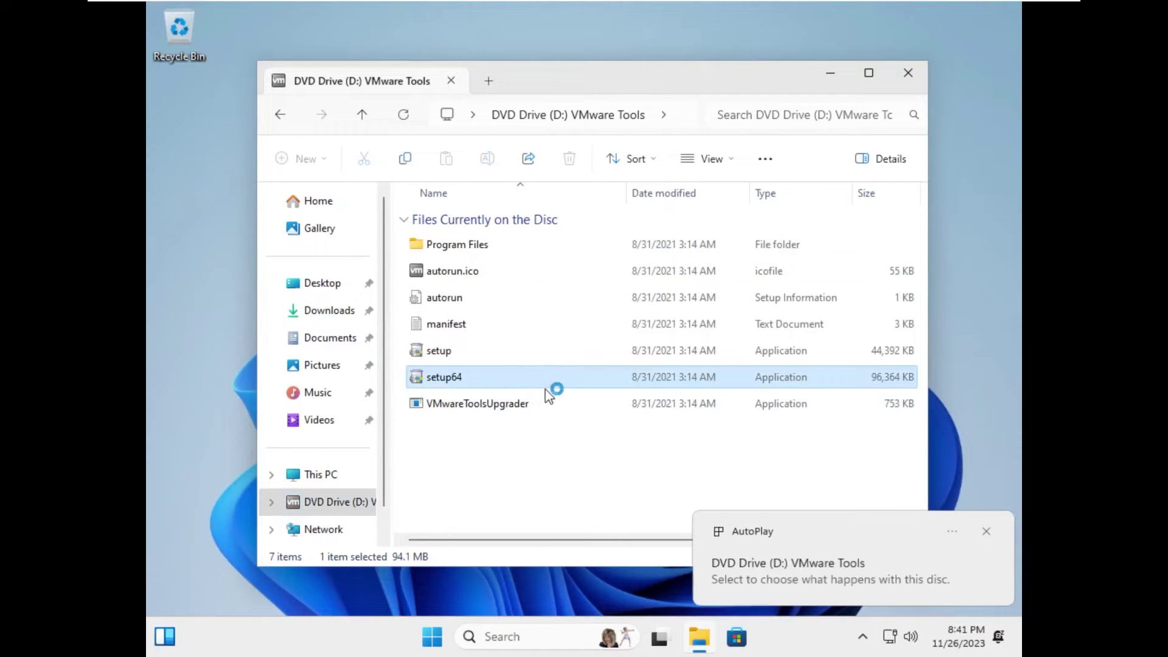
{"action": "key", "text": "alt+y"}
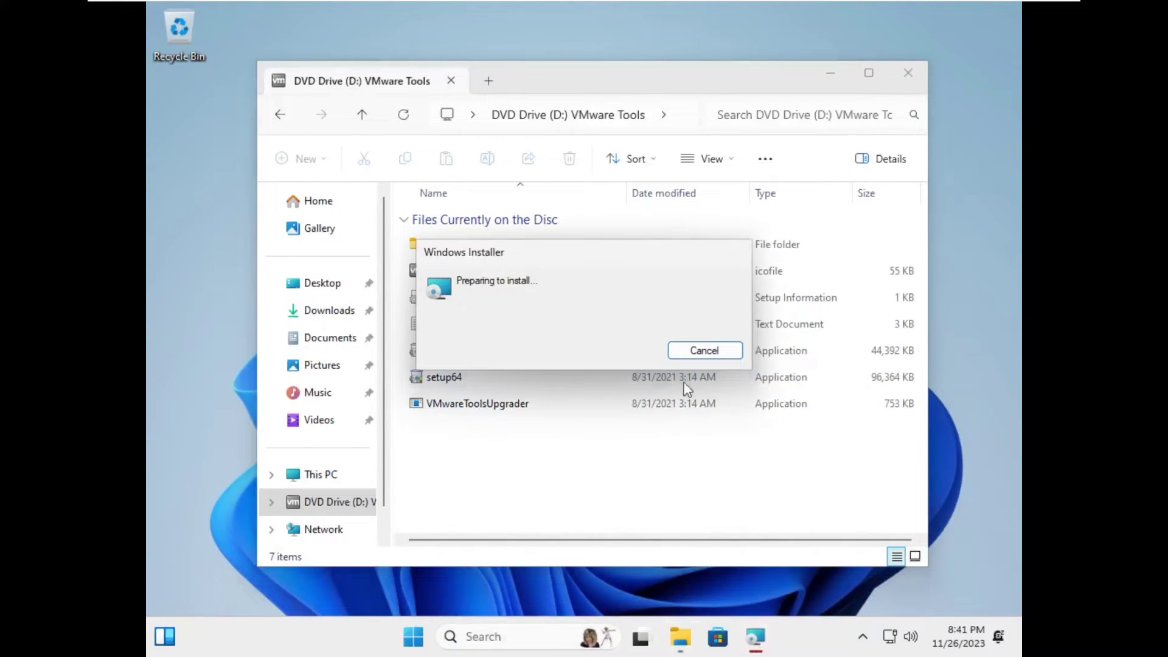
Install VMware Tools with the default options, finish the wizard without restarting and dismiss the AutoPlay notification
{"action": "left_click", "coordinate": [671, 451]}
{"action": "left_click", "coordinate": [672, 451]}
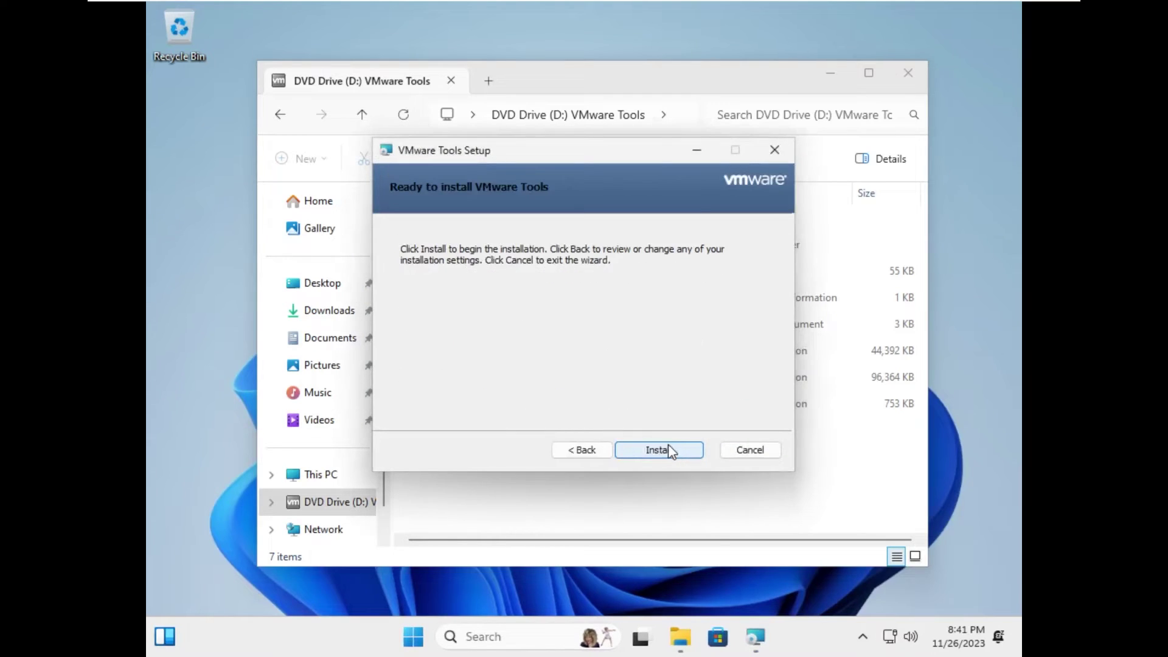
{"action": "left_click", "coordinate": [669, 449]}
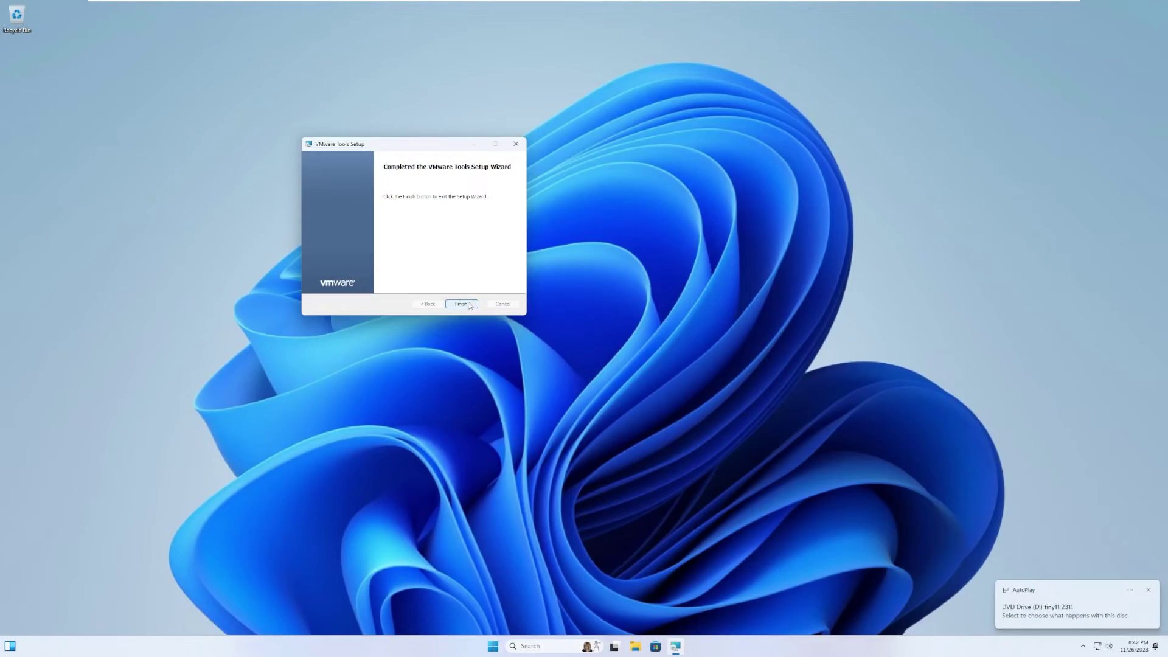
{"action": "left_click", "coordinate": [469, 305]}
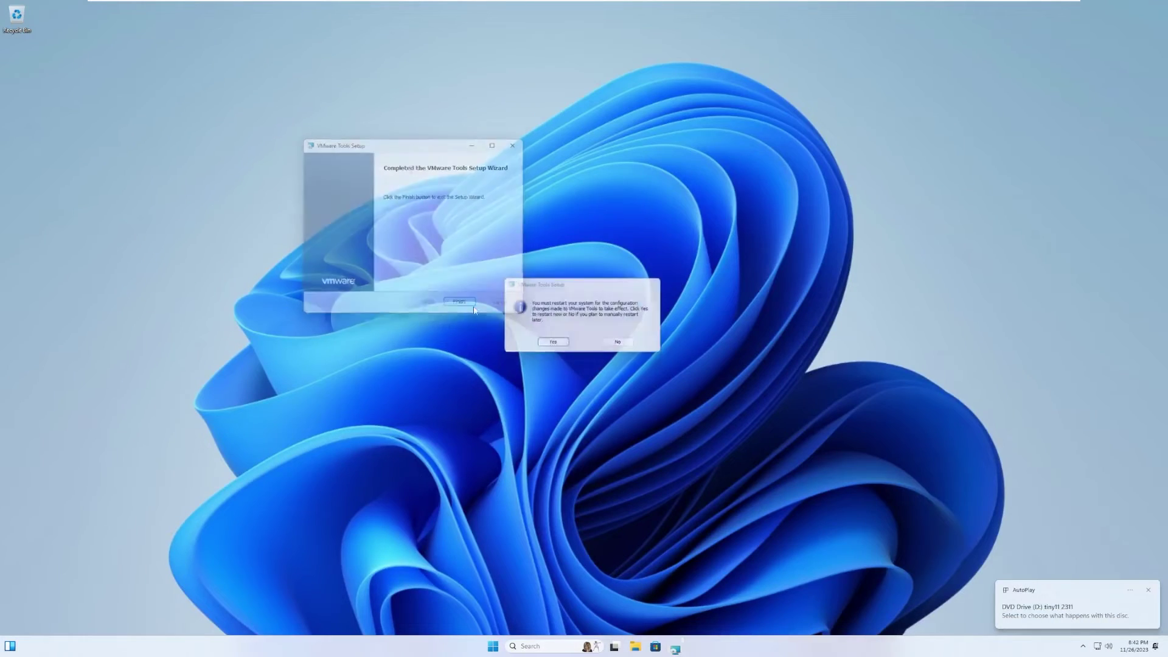
{"action": "left_click", "coordinate": [621, 348]}
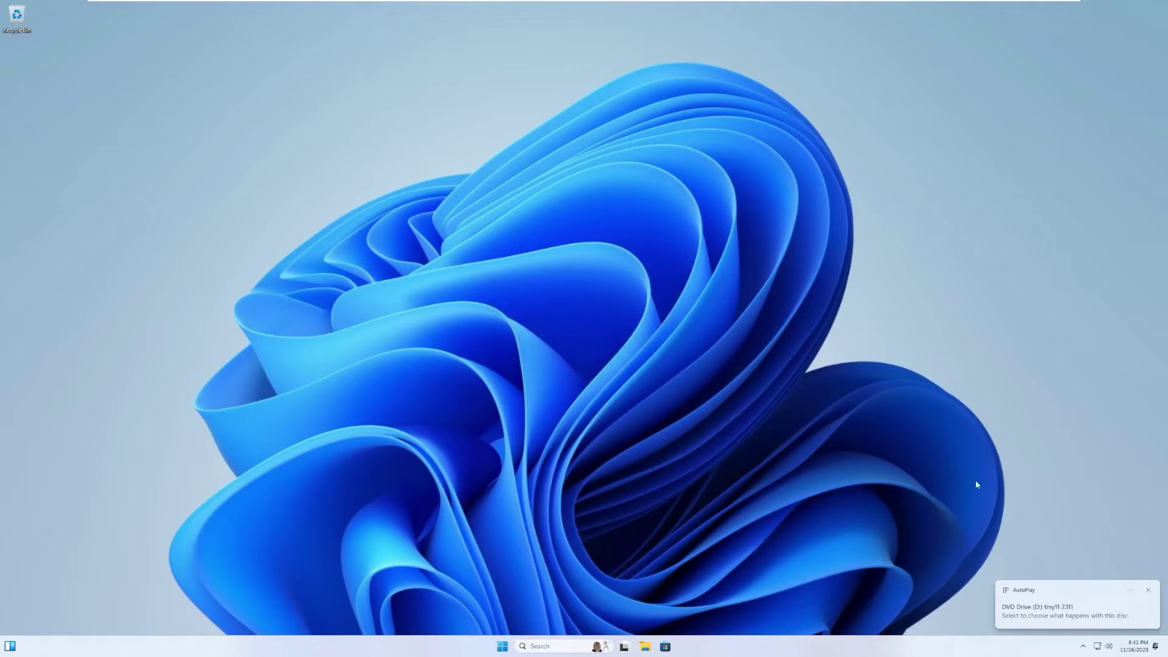
{"action": "left_click", "coordinate": [1150, 591]}
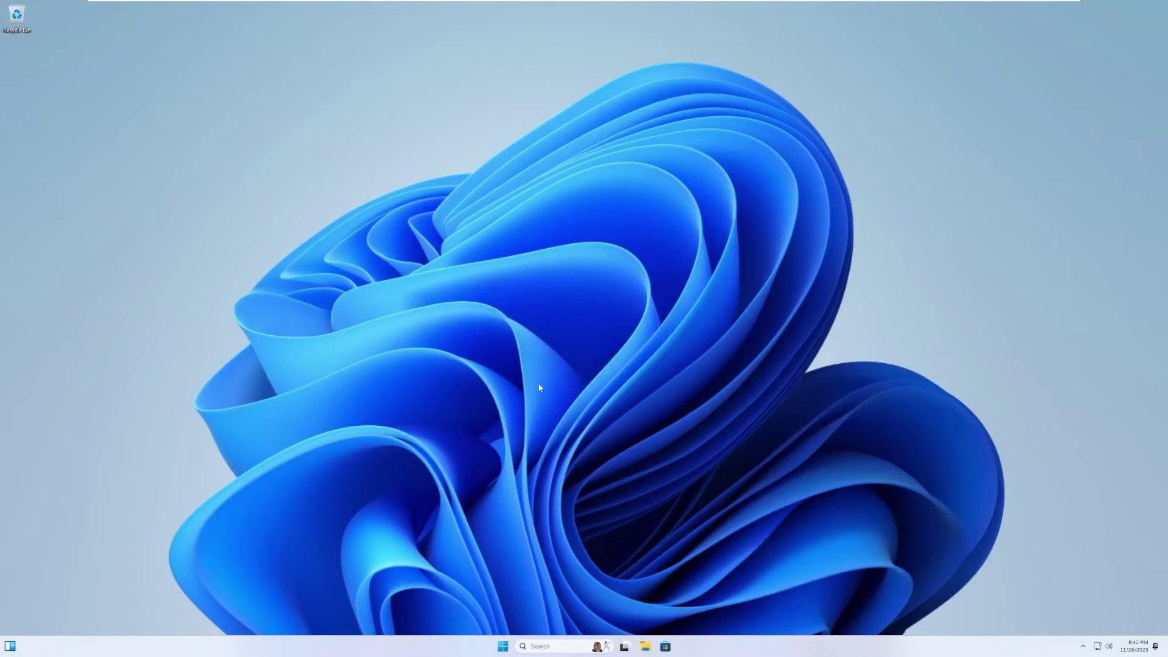
Examine the full list of installed apps in the Start menu, including the Accessibility folder, and close it
{"action": "left_click", "coordinate": [501, 647]}
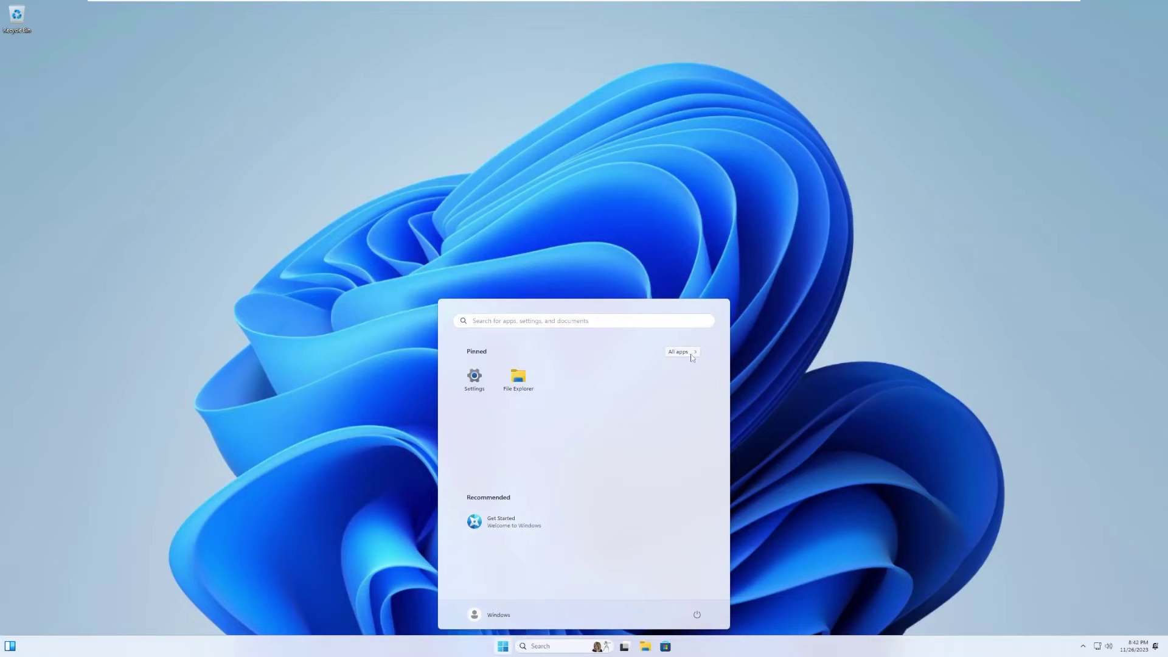
{"action": "left_click", "coordinate": [690, 354]}
{"action": "left_click", "coordinate": [556, 391]}
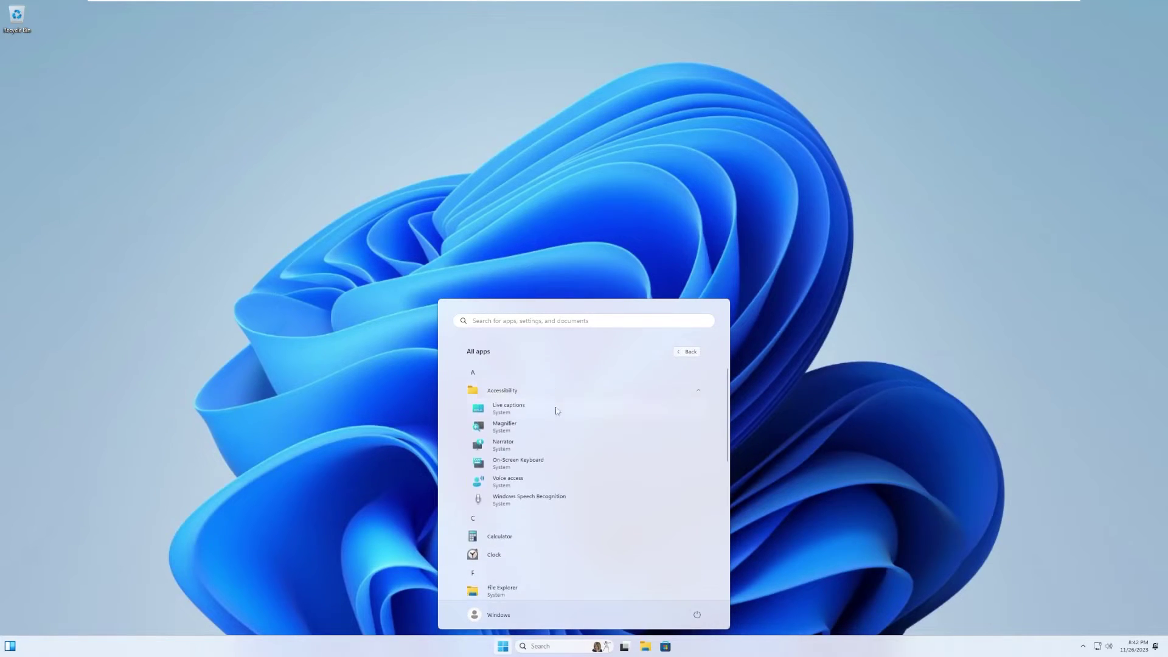
{"action": "scroll", "coordinate": [555, 410], "scroll_direction": "down", "scroll_amount": 3}
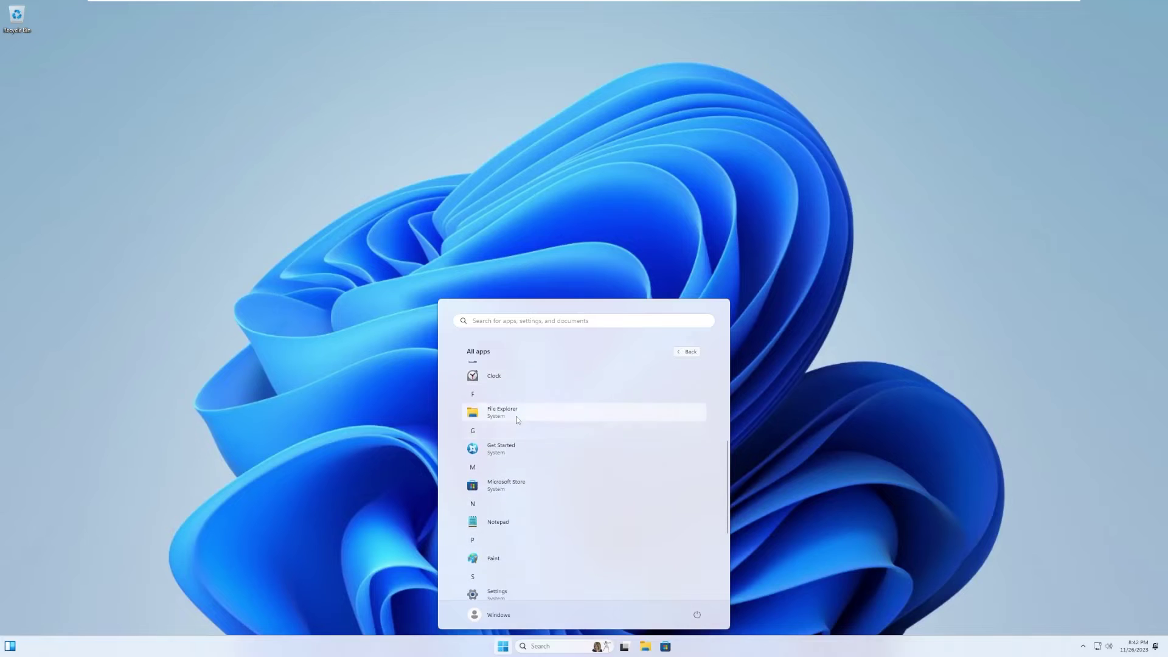
{"action": "scroll", "coordinate": [517, 448], "scroll_direction": "down", "scroll_amount": 1}
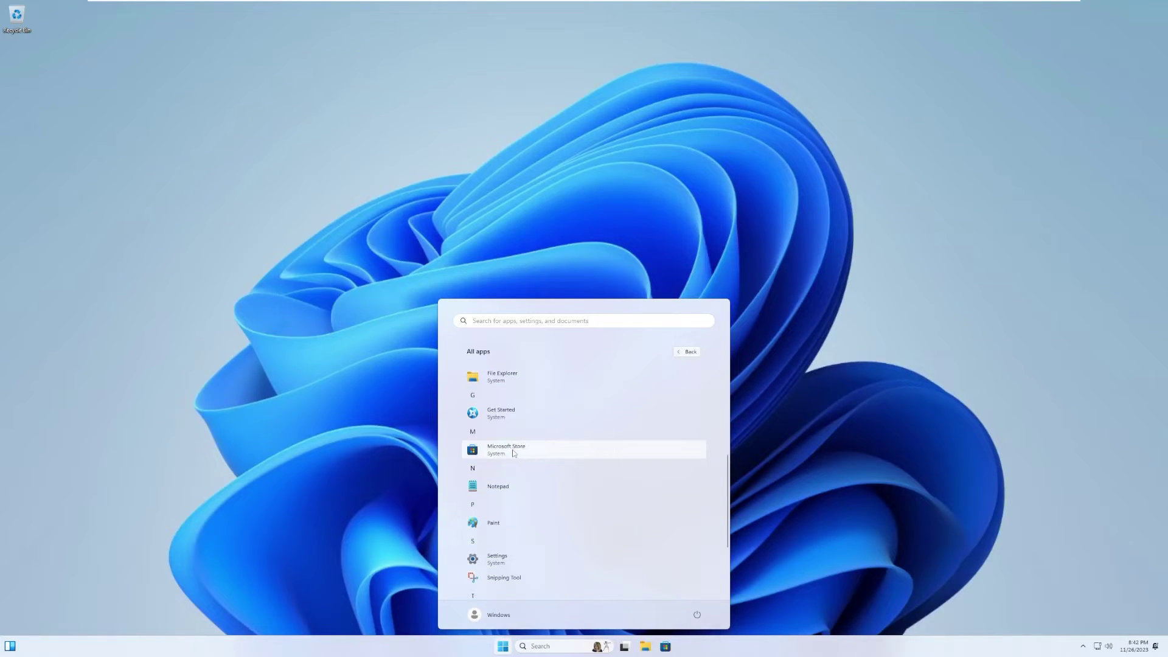
{"action": "scroll", "coordinate": [513, 454], "scroll_direction": "down", "scroll_amount": 3}
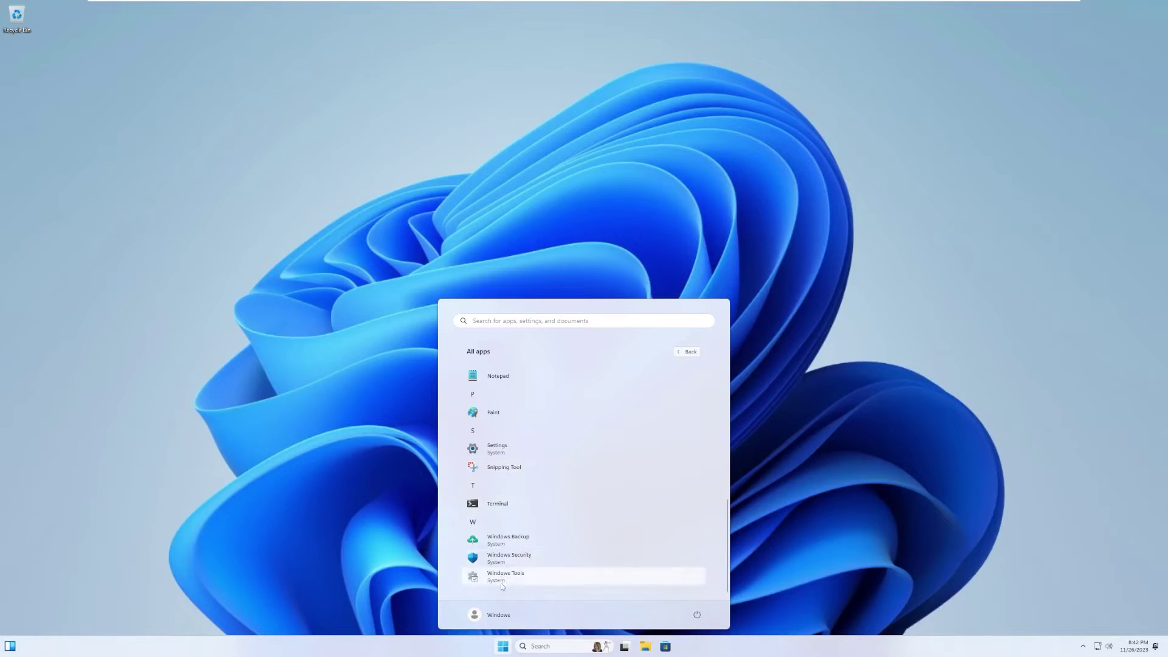
{"action": "scroll", "coordinate": [505, 543], "scroll_direction": "up", "scroll_amount": 10}
{"action": "scroll", "coordinate": [506, 541], "scroll_direction": "down", "scroll_amount": 7}
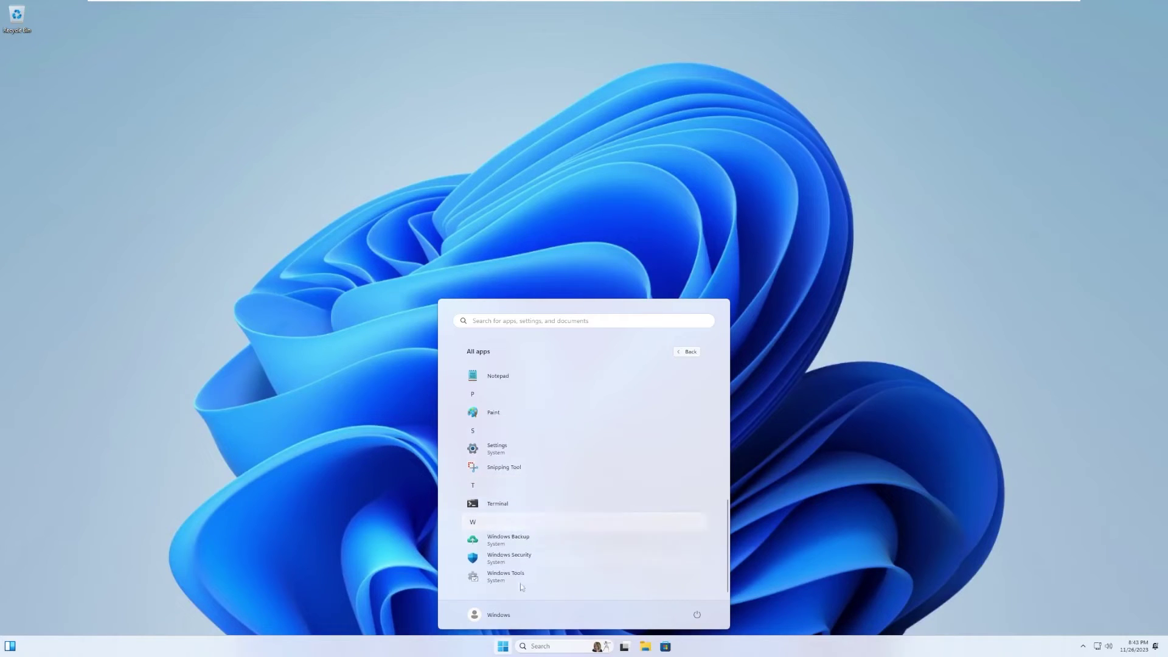
{"action": "left_click", "coordinate": [723, 464]}
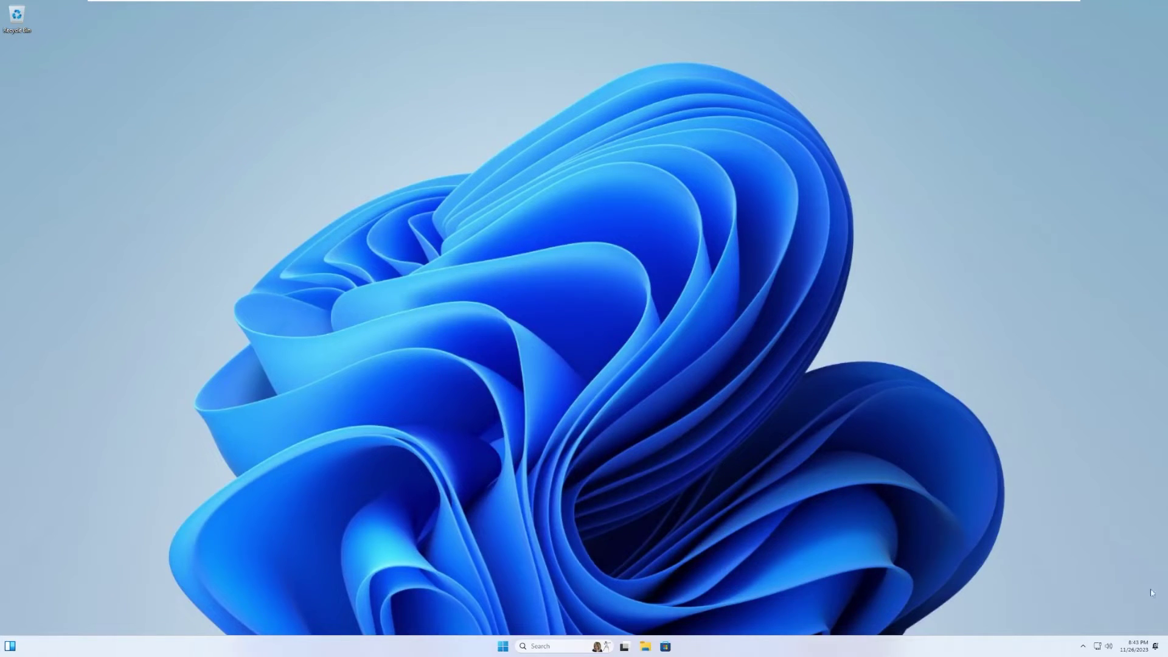
Open Settings and view the Windows version and OS build on the System About page
{"action": "left_click", "coordinate": [1083, 646]}
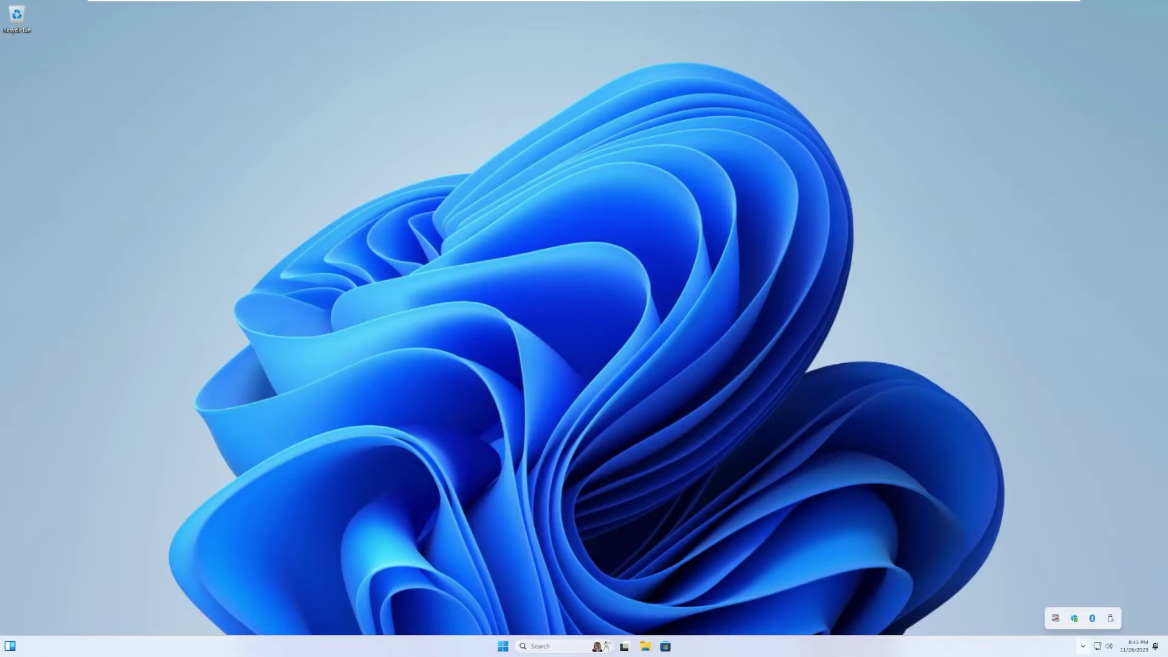
{"action": "left_click", "coordinate": [503, 649]}
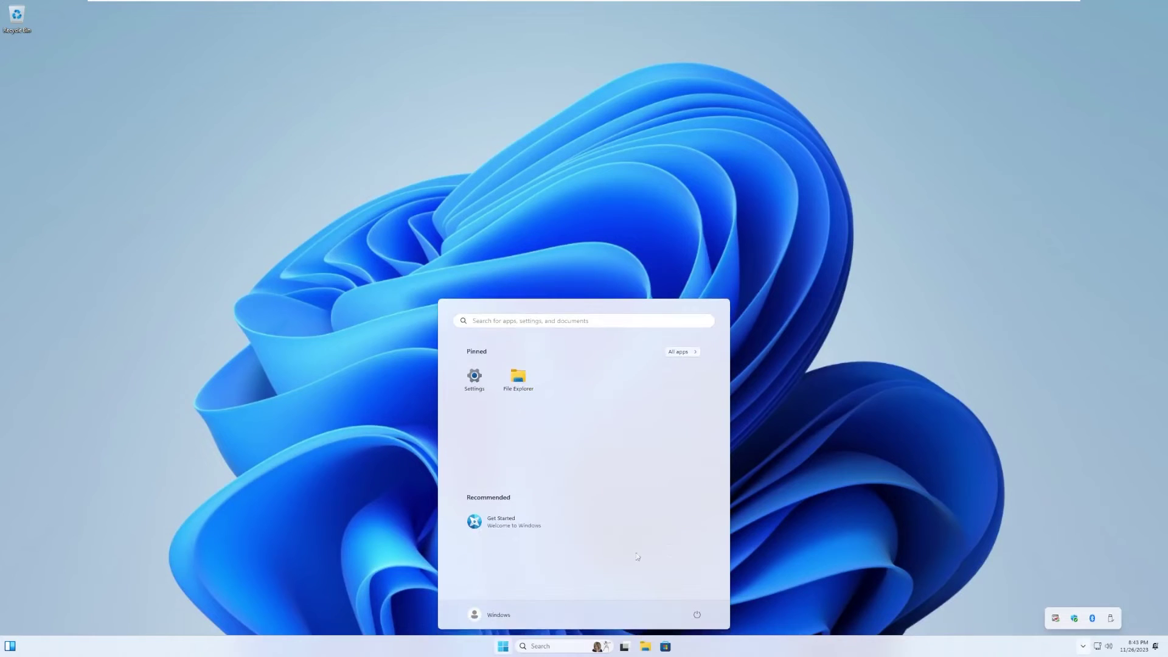
{"action": "left_click", "coordinate": [475, 378]}
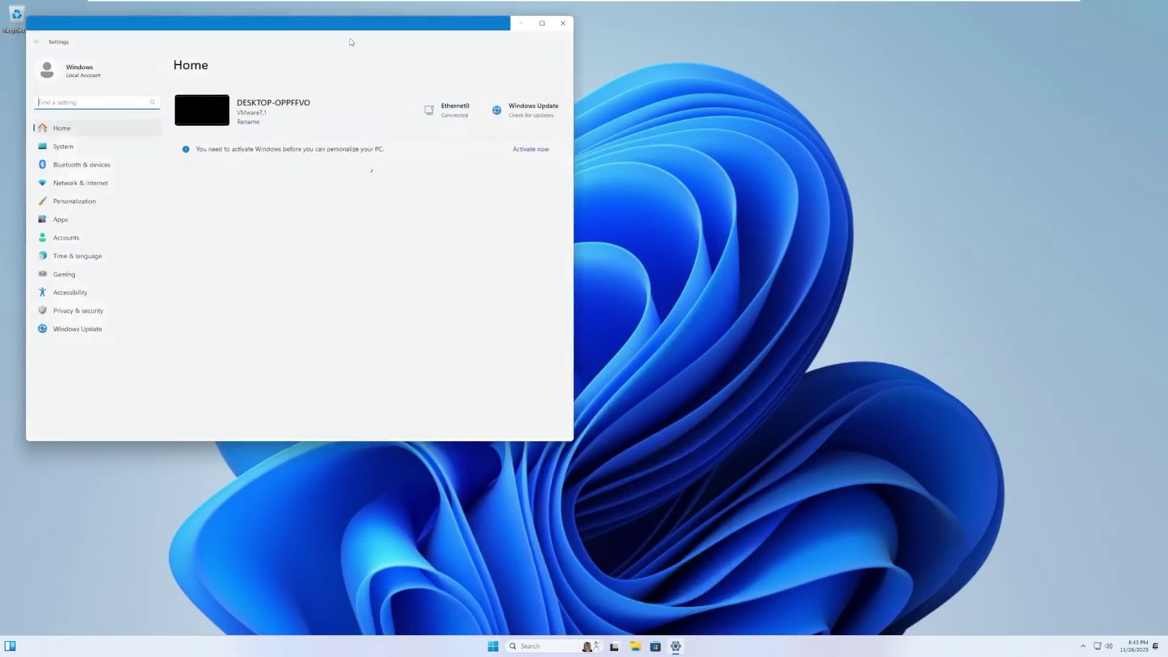
{"action": "left_click_drag", "start_coordinate": [352, 39], "coordinate": [483, 48]}
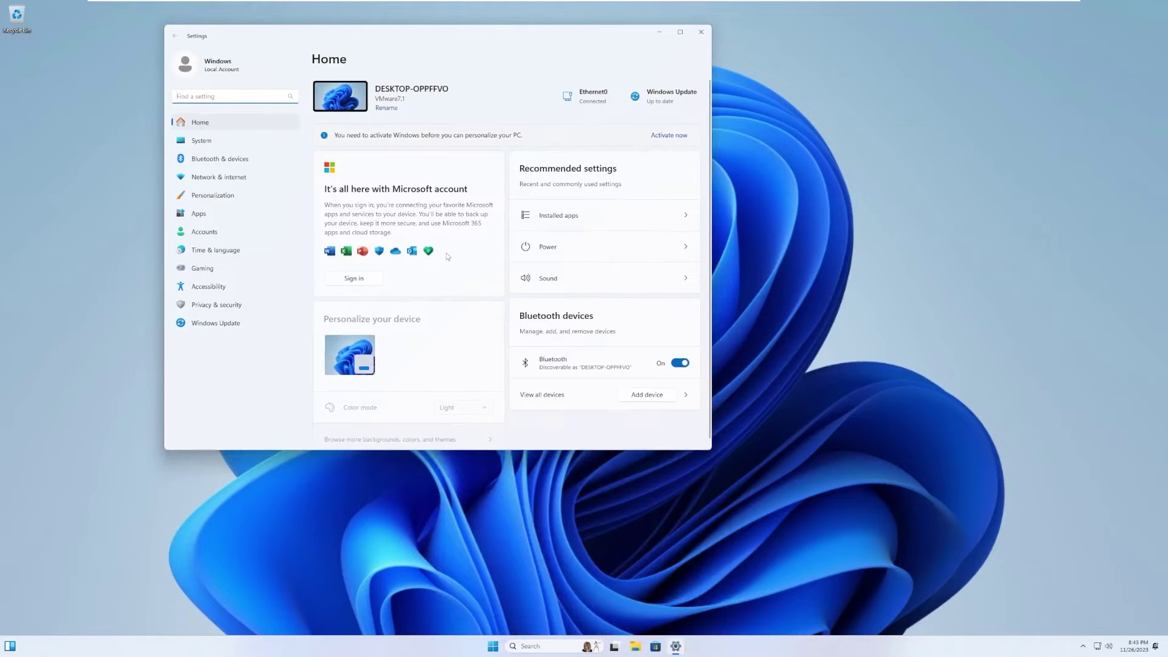
{"action": "scroll", "coordinate": [428, 308], "scroll_direction": "down", "scroll_amount": 1}
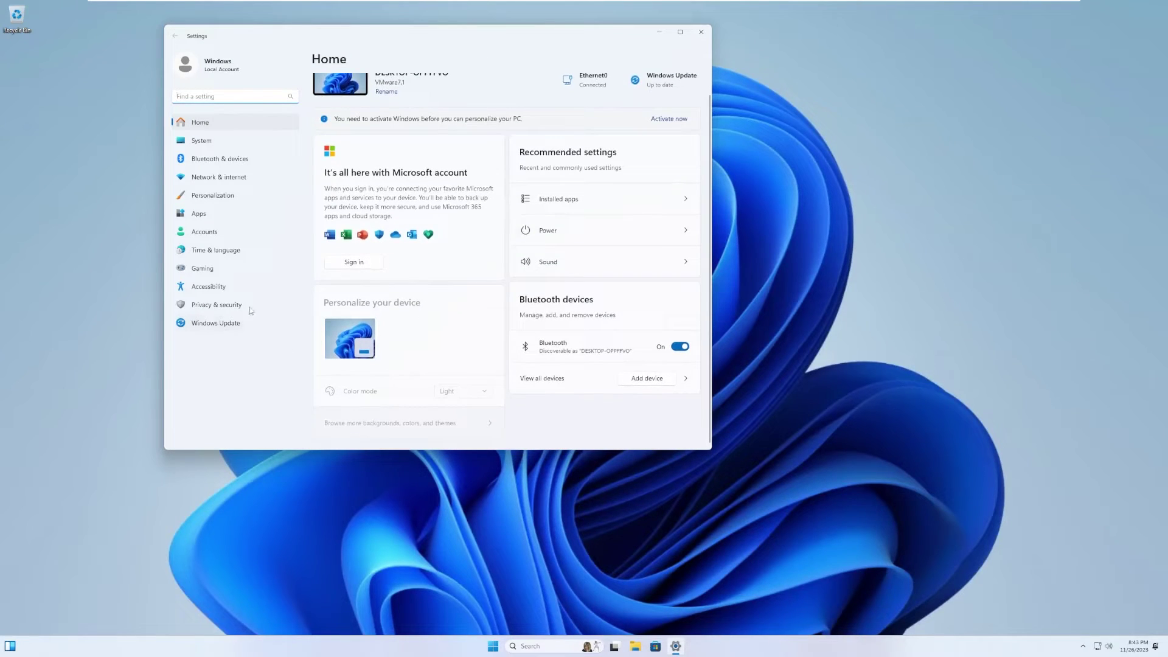
{"action": "left_click", "coordinate": [252, 140]}
{"action": "scroll", "coordinate": [389, 396], "scroll_direction": "down", "scroll_amount": 5}
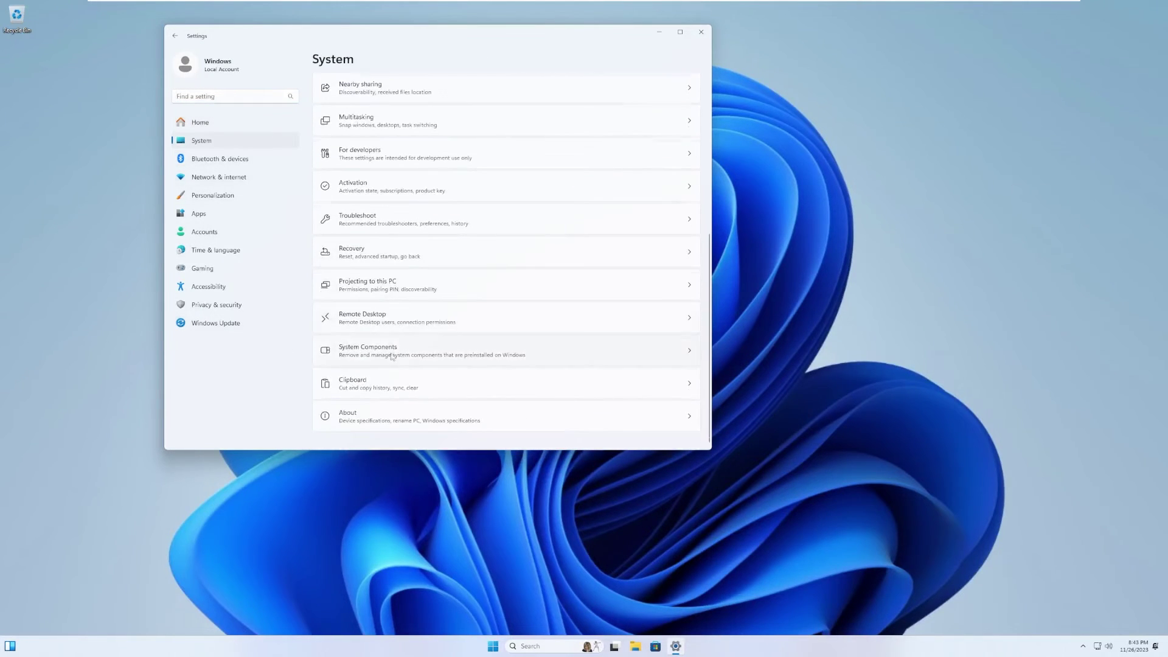
{"action": "left_click", "coordinate": [391, 420]}
{"action": "scroll", "coordinate": [392, 344], "scroll_direction": "down", "scroll_amount": 5}
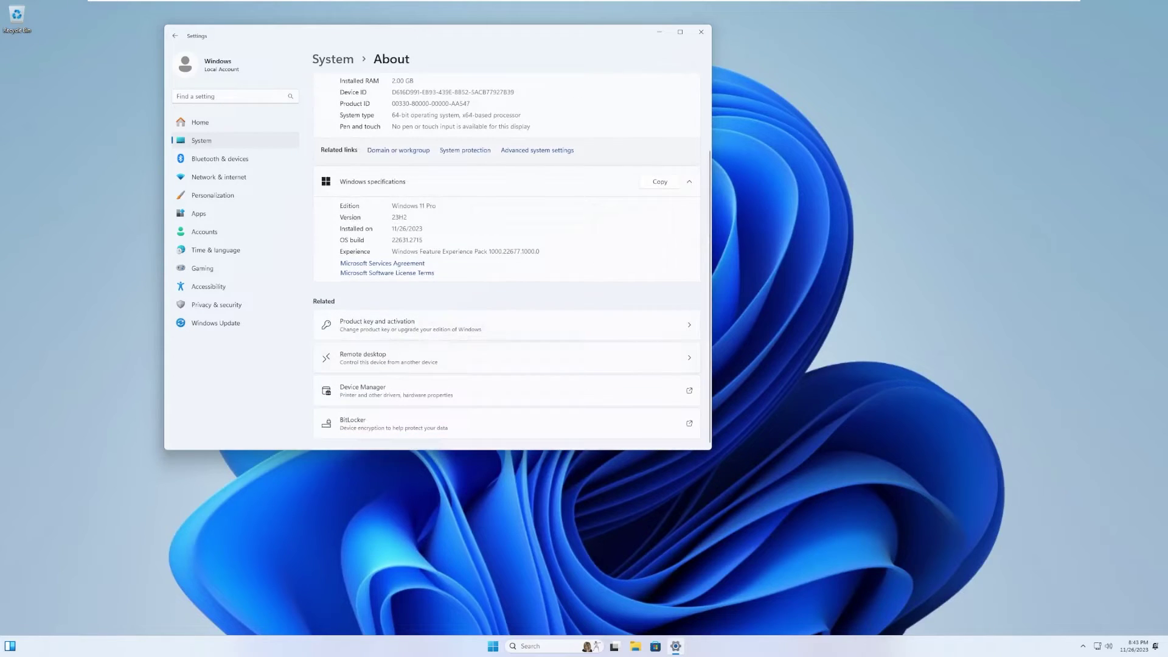
{"action": "mouse_move", "coordinate": [392, 217]}
{"action": "left_mouse_down"}
{"action": "mouse_move", "coordinate": [436, 205]}
{"action": "mouse_move", "coordinate": [392, 240]}
{"action": "left_mouse_up"}
Check for Windows updates, review the offered ones and toggle the option to get the latest updates as soon as they're available
{"action": "left_click", "coordinate": [246, 329]}
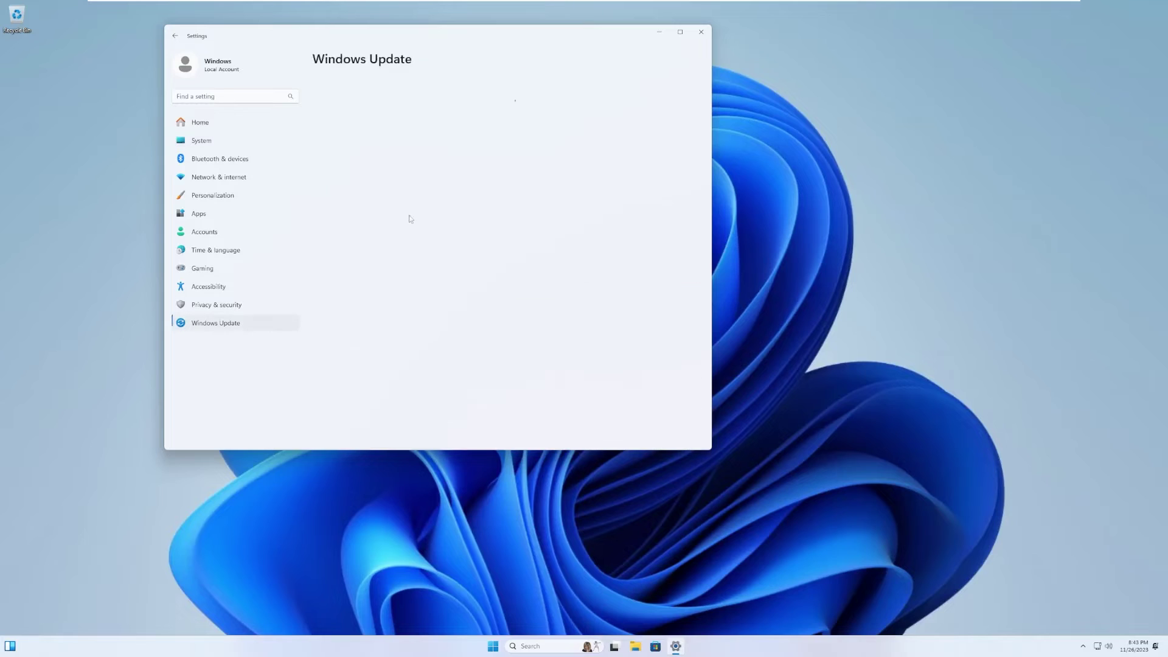
{"action": "left_click", "coordinate": [650, 104]}
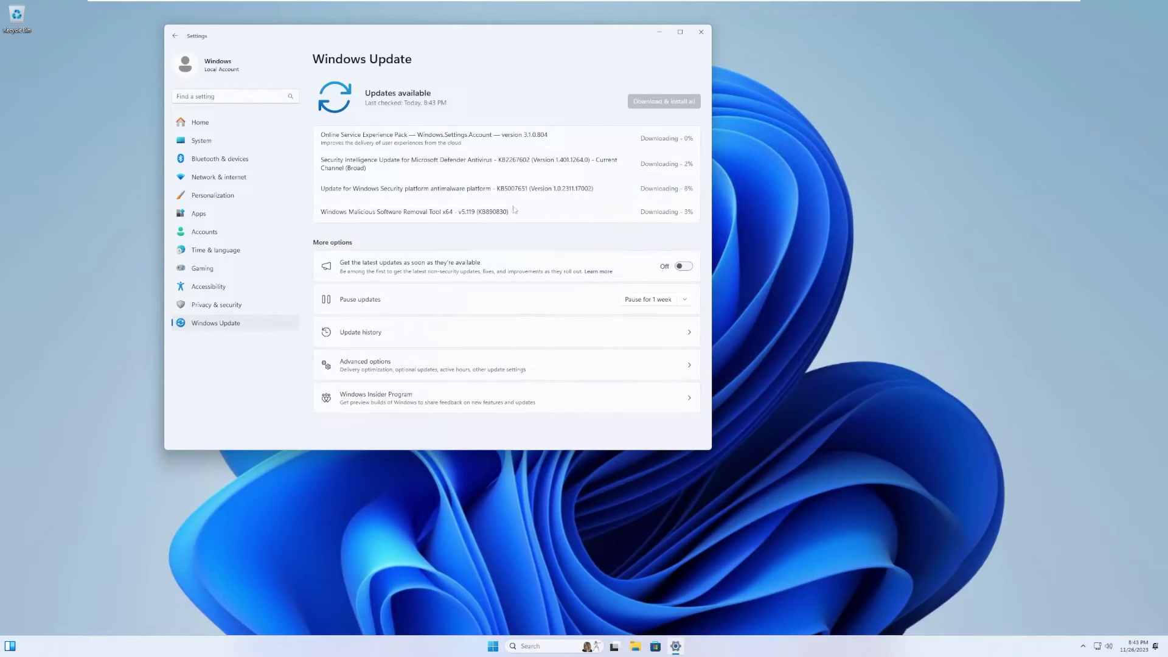
{"action": "left_click_drag", "start_coordinate": [340, 168], "coordinate": [465, 159]}
{"action": "left_click", "coordinate": [465, 159]}
{"action": "double_click", "coordinate": [406, 188]}
{"action": "left_click", "coordinate": [406, 189]}
{"action": "left_click", "coordinate": [686, 266]}
View the Windows Insider Program page, collapse its help section and close Settings
{"action": "left_click", "coordinate": [365, 403]}
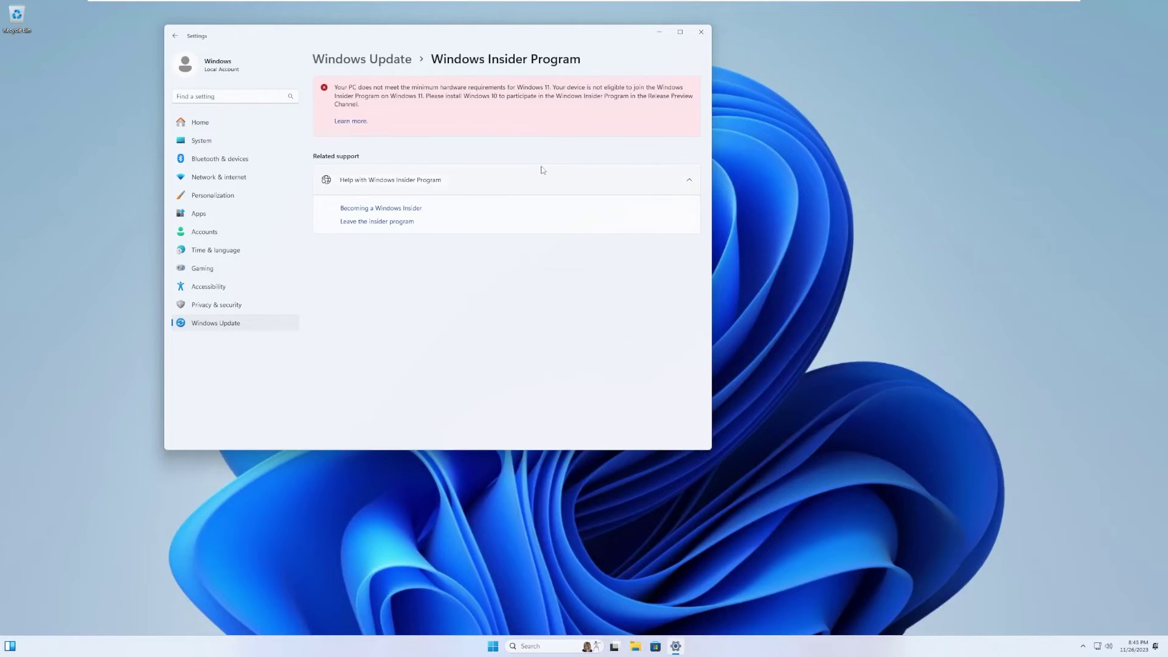
{"action": "left_click", "coordinate": [523, 180]}
{"action": "left_click", "coordinate": [240, 122]}
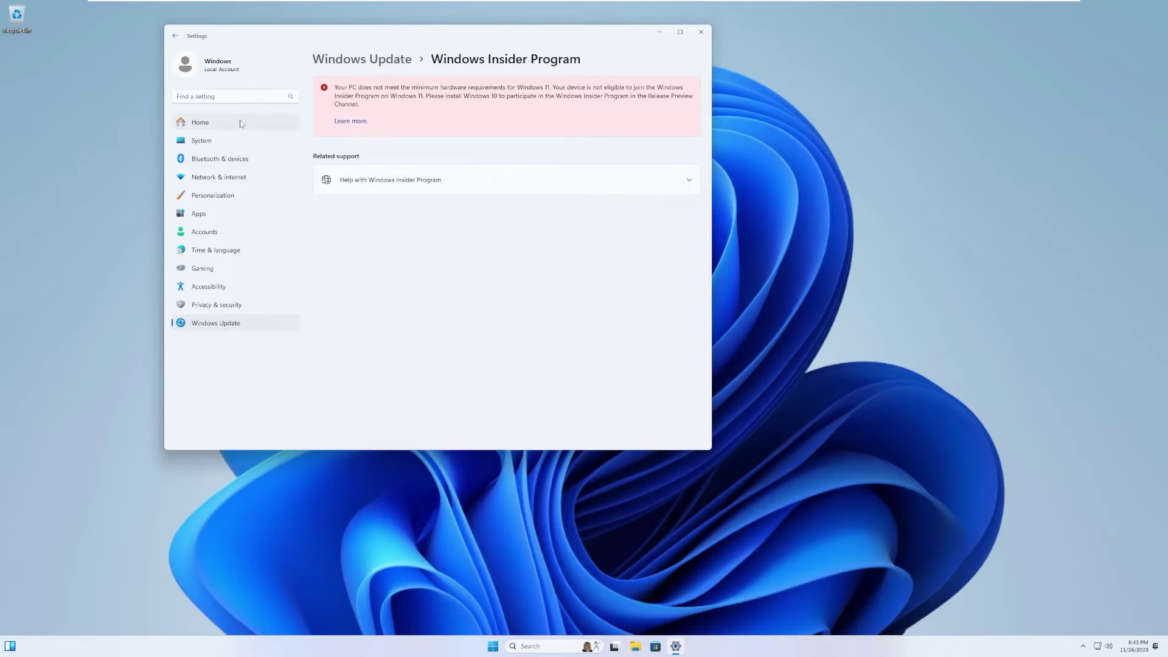
{"action": "left_click", "coordinate": [701, 31]}
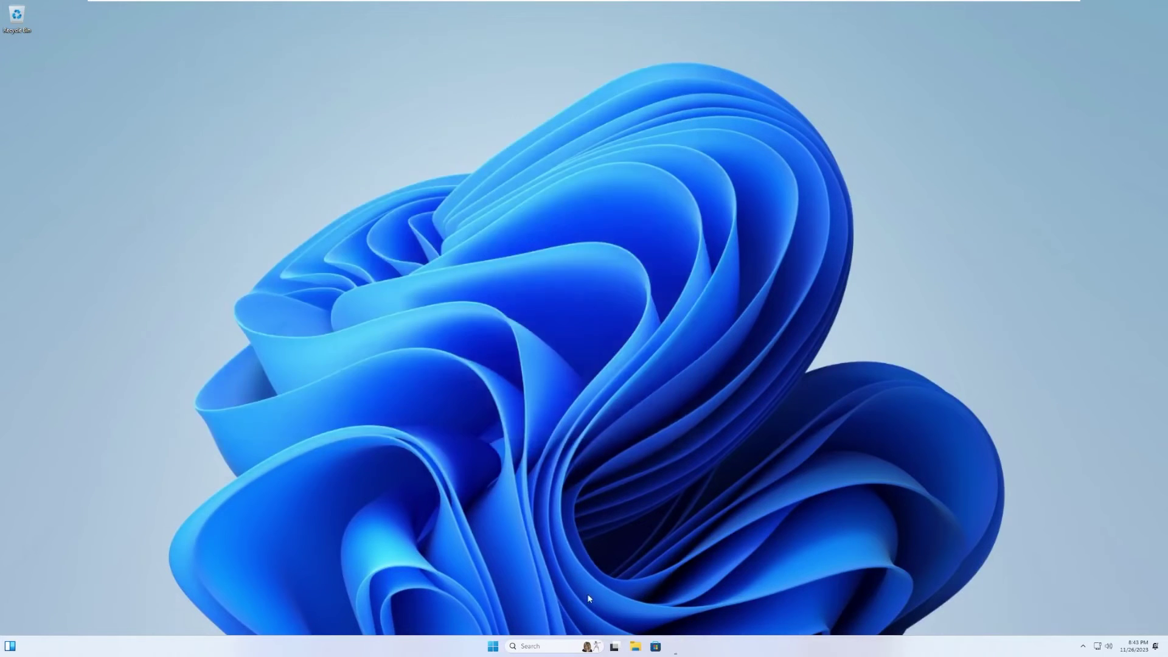
View the free space of the drives under This PC in File Explorer and close the window
{"action": "left_click", "coordinate": [646, 647]}
{"action": "left_click", "coordinate": [379, 396]}
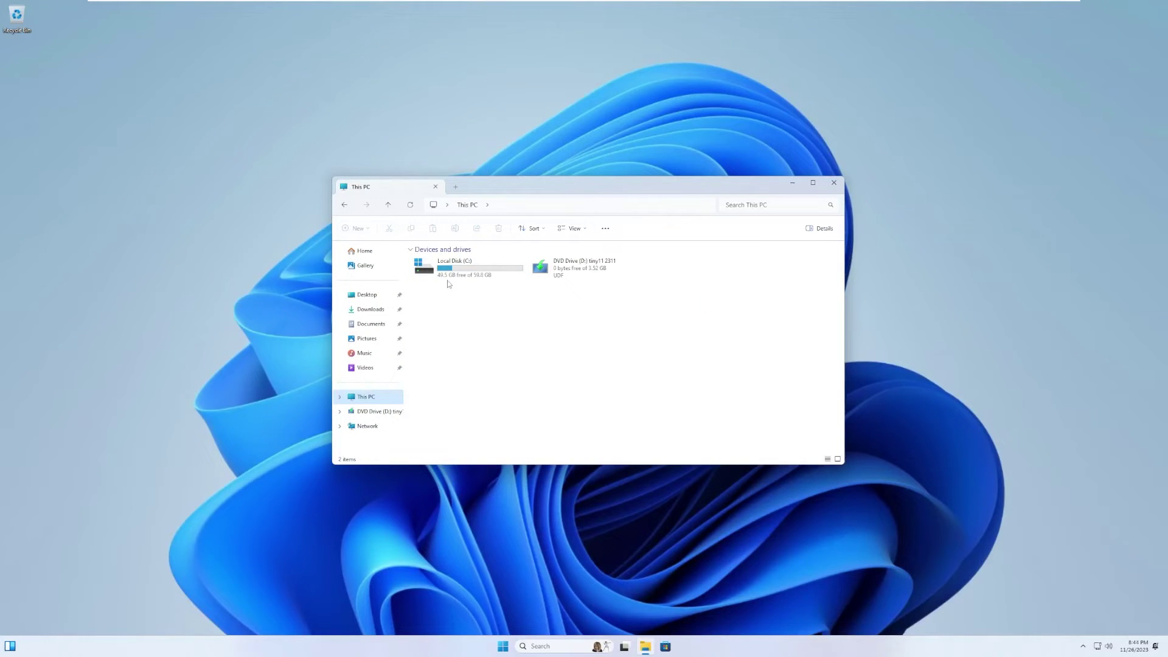
{"action": "left_click", "coordinate": [834, 183]}
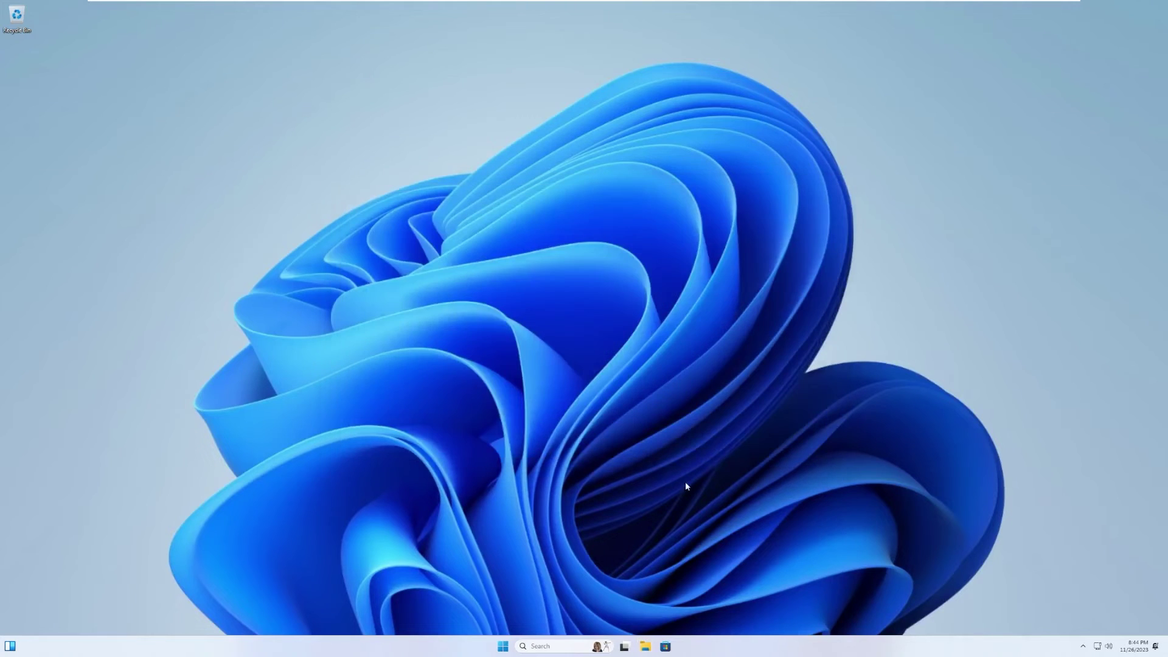
View the CPU and Memory performance in Task Manager, then close it along with the File Explorer window
{"action": "left_click", "coordinate": [646, 646]}
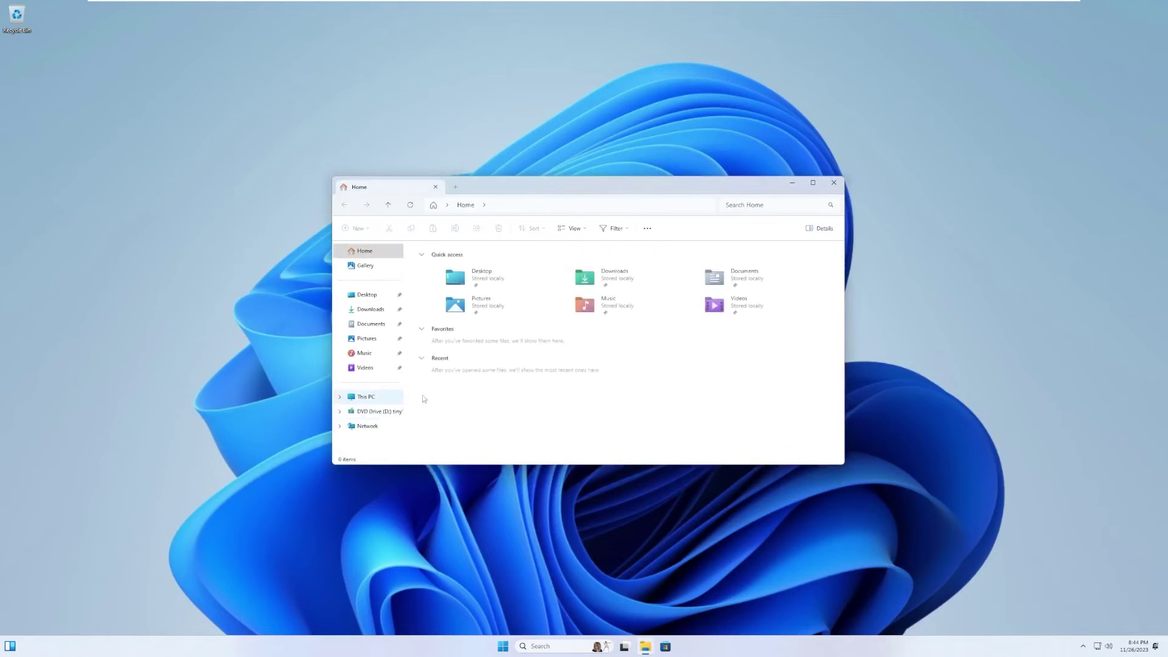
{"action": "right_click", "coordinate": [503, 646]}
{"action": "left_click", "coordinate": [482, 520]}
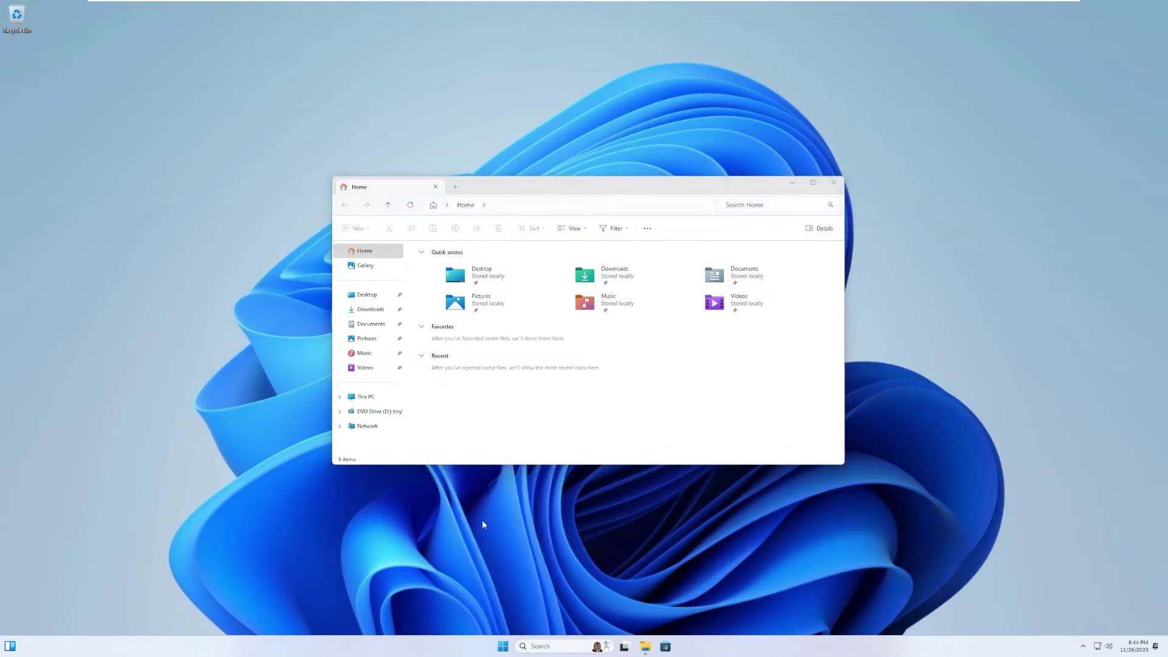
{"action": "left_click", "coordinate": [145, 198]}
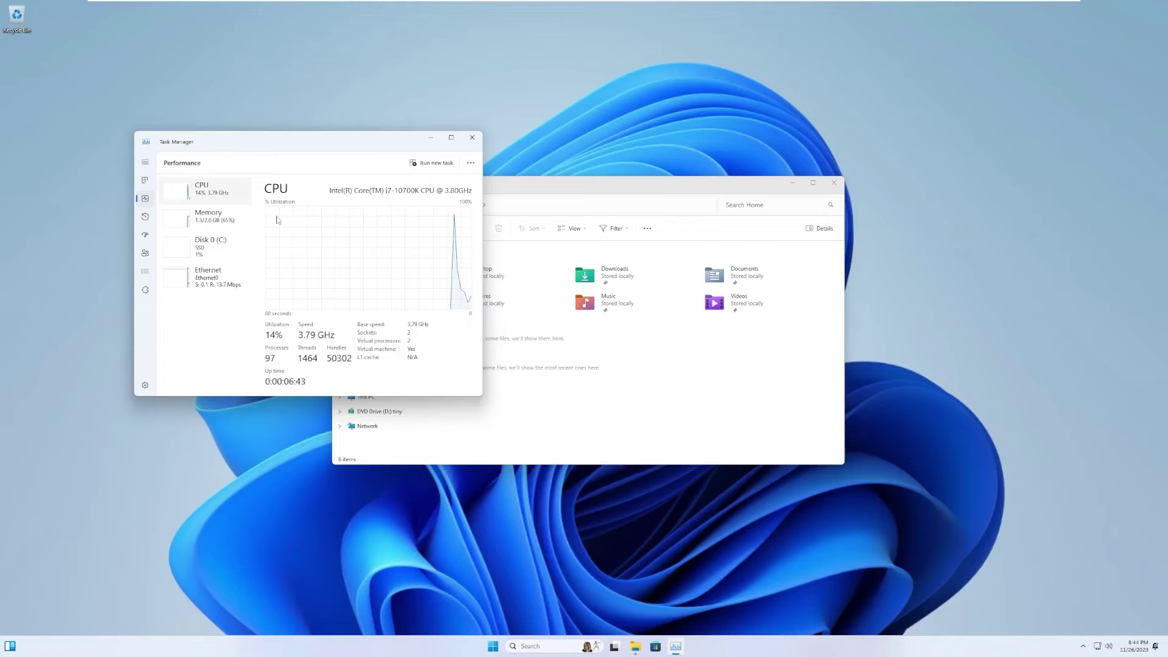
{"action": "left_click", "coordinate": [223, 224]}
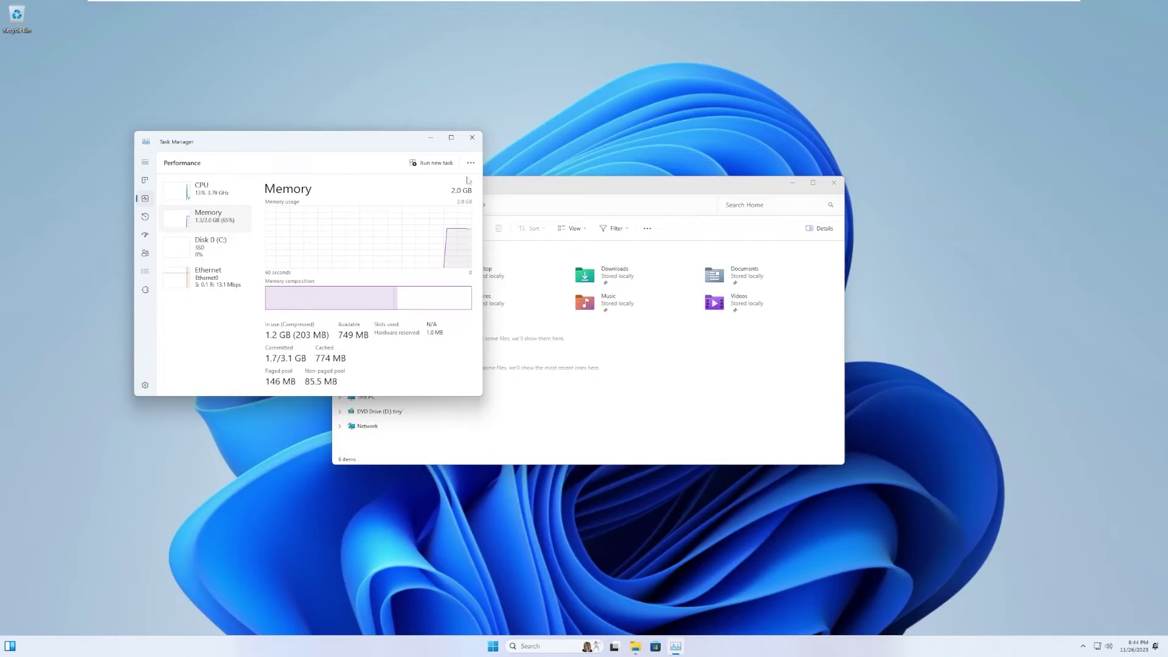
{"action": "left_click", "coordinate": [472, 138]}
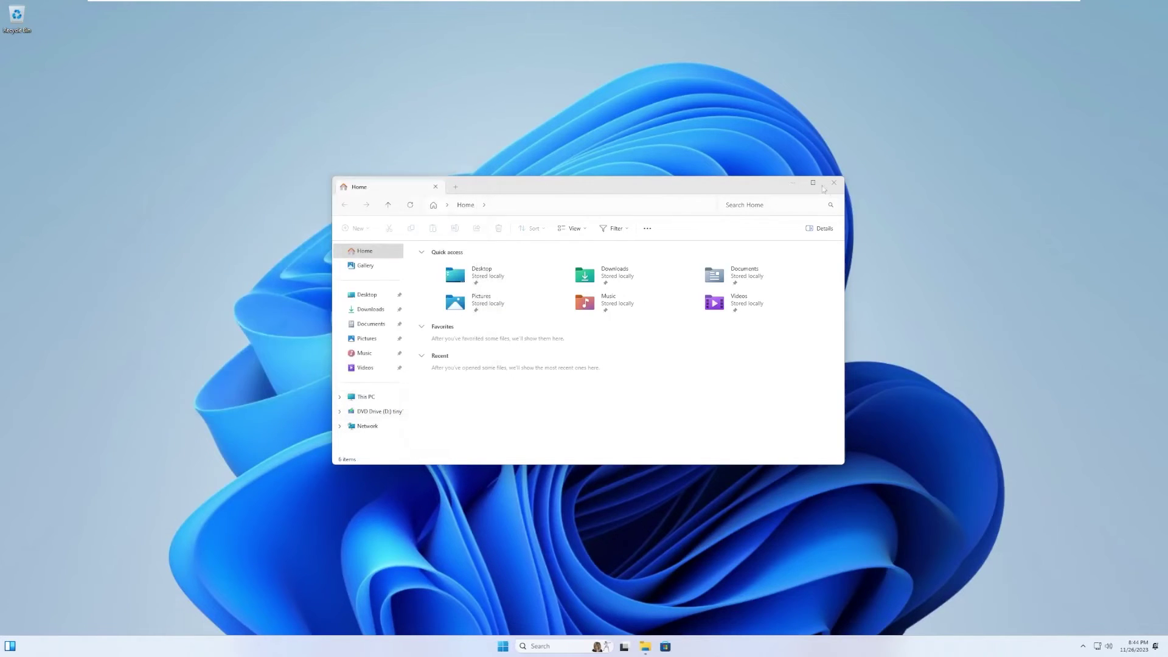
{"action": "left_click", "coordinate": [833, 184]}
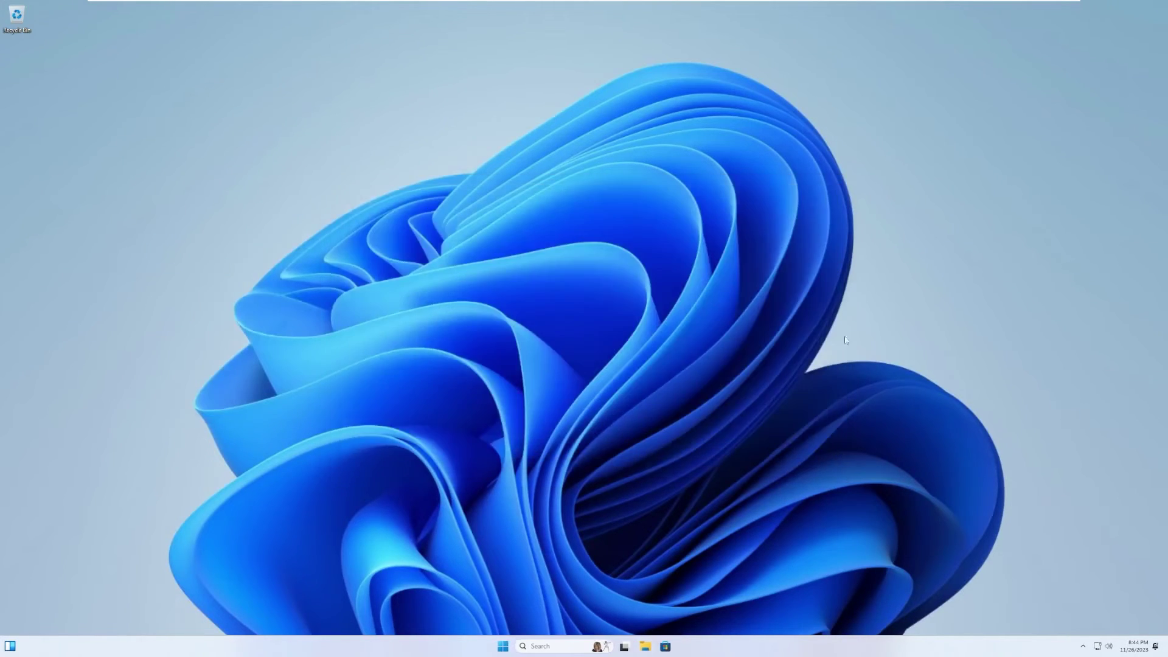
Open Windows Tools from the full app list and maximize its window to view the included tools
{"action": "left_click", "coordinate": [512, 651]}
{"action": "left_click", "coordinate": [685, 352]}
{"action": "scroll", "coordinate": [548, 474], "scroll_direction": "down", "scroll_amount": 5}
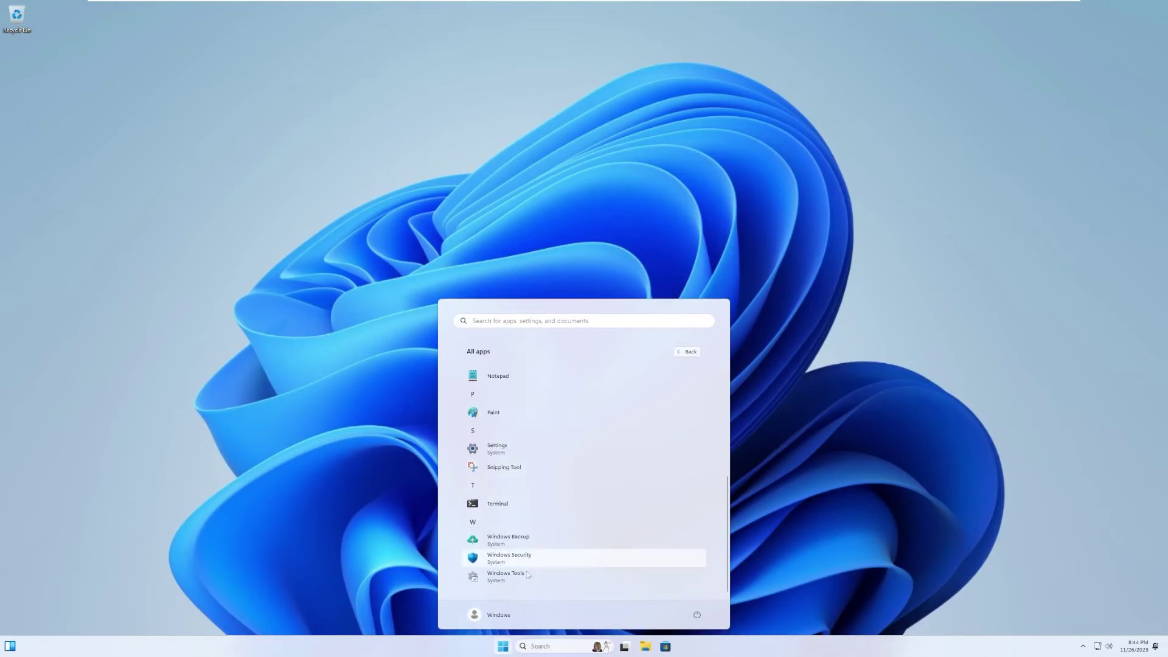
{"action": "left_click", "coordinate": [528, 575]}
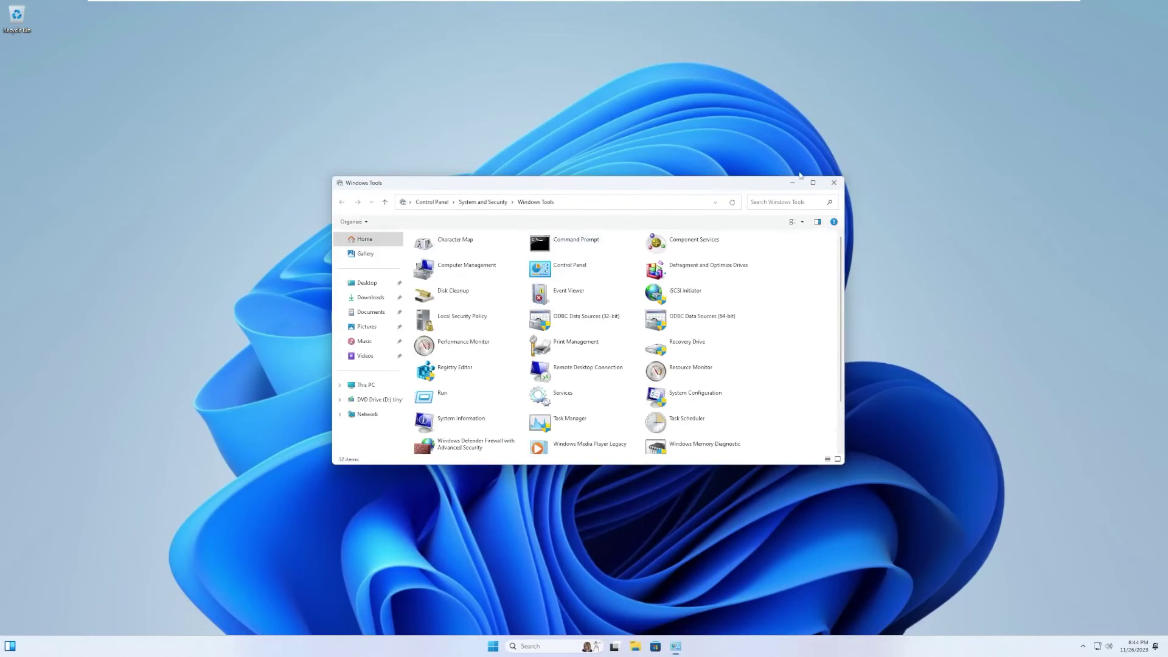
{"action": "left_click", "coordinate": [813, 182]}
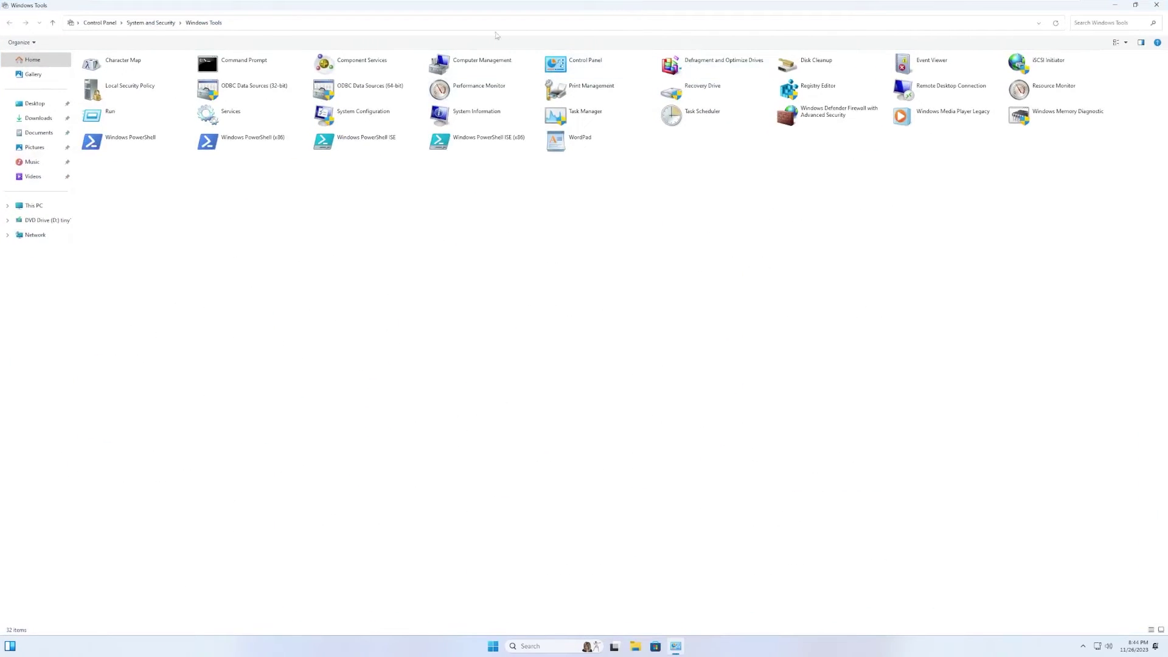
Restore the Windows Tools window, go to This PC and Desktop to examine the classic Explorer ribbon commands, and close it
{"action": "left_click_drag", "start_coordinate": [433, 12], "coordinate": [494, 104]}
{"action": "left_click", "coordinate": [265, 291]}
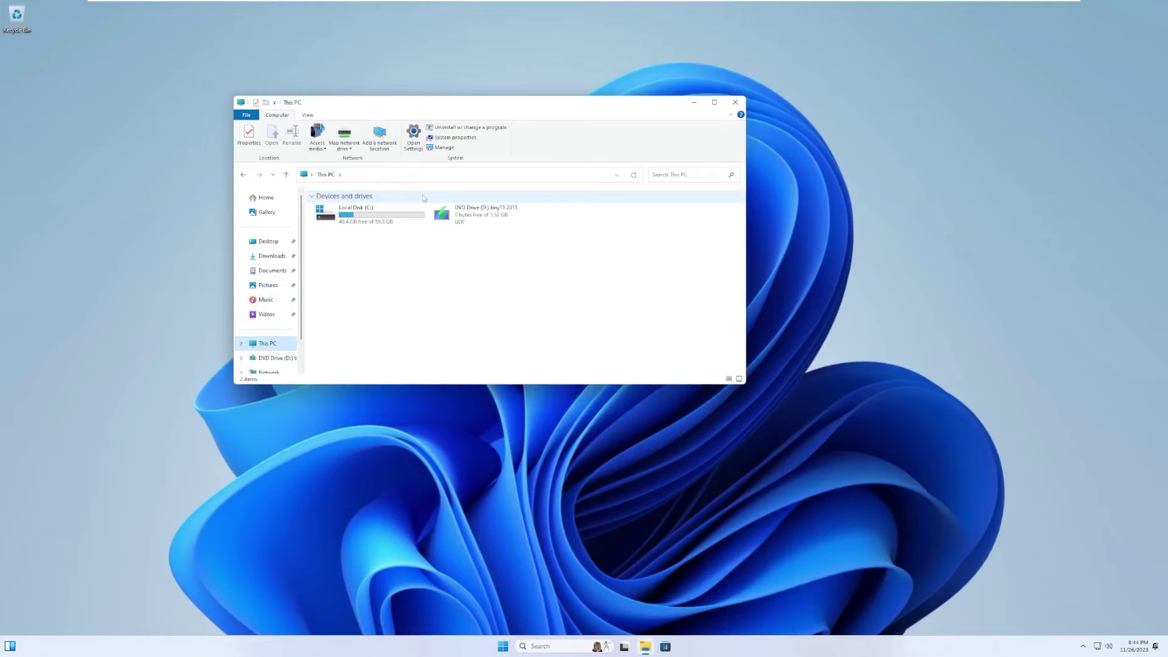
{"action": "left_click_drag", "start_coordinate": [390, 107], "coordinate": [362, 217]}
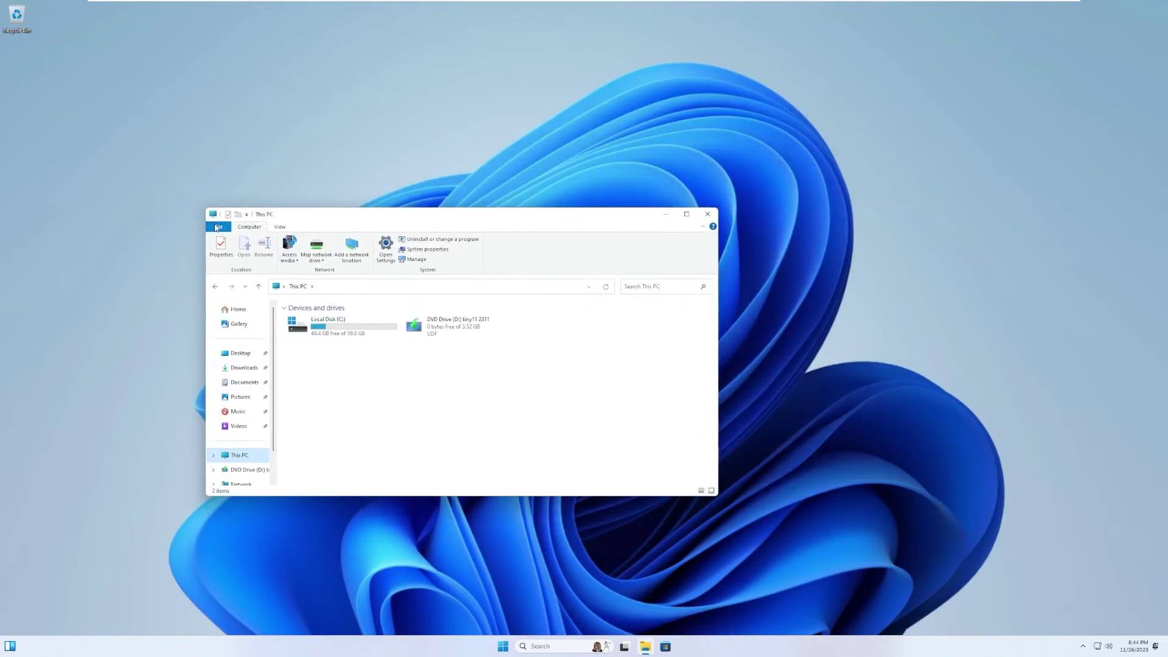
{"action": "left_click", "coordinate": [217, 227]}
{"action": "left_click", "coordinate": [217, 226]}
{"action": "left_click", "coordinate": [247, 354]}
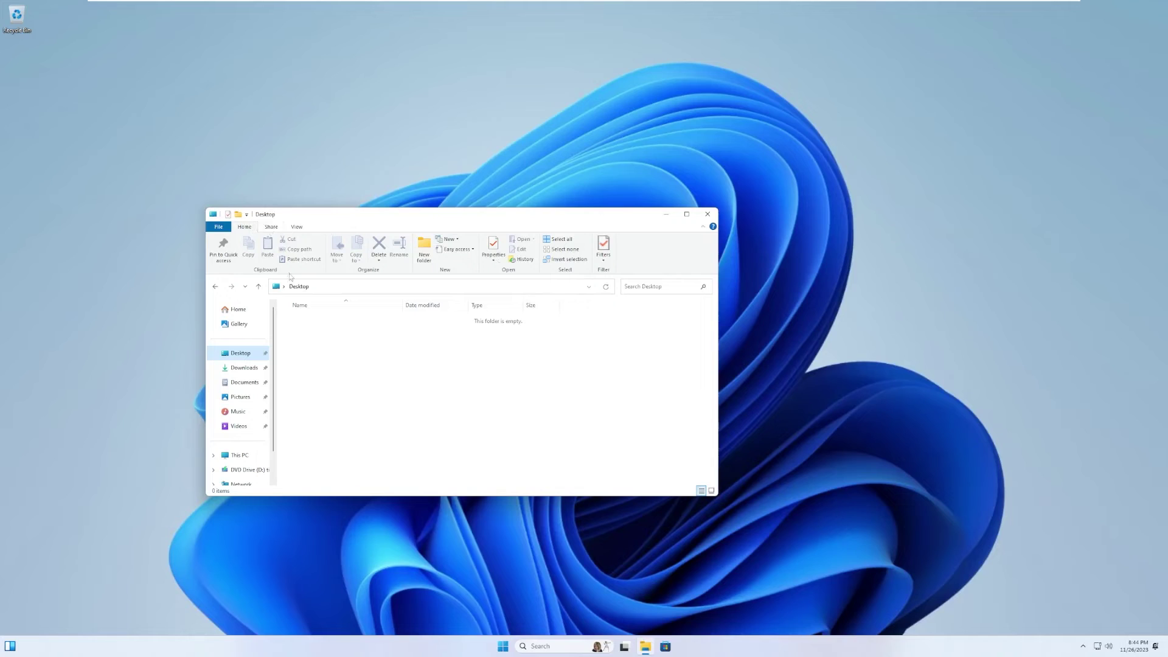
{"action": "left_click", "coordinate": [275, 228]}
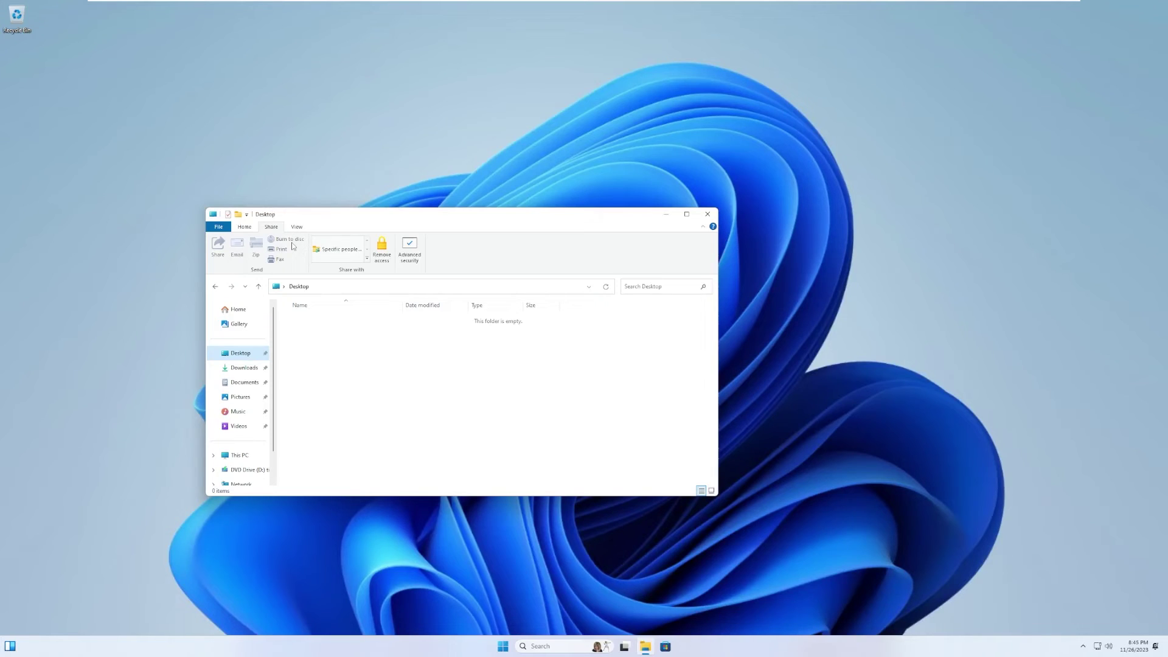
{"action": "left_click", "coordinate": [708, 214]}
Search for Turn Windows features on or off, look through the list of optional features and close it without changes
{"action": "left_click", "coordinate": [547, 650]}
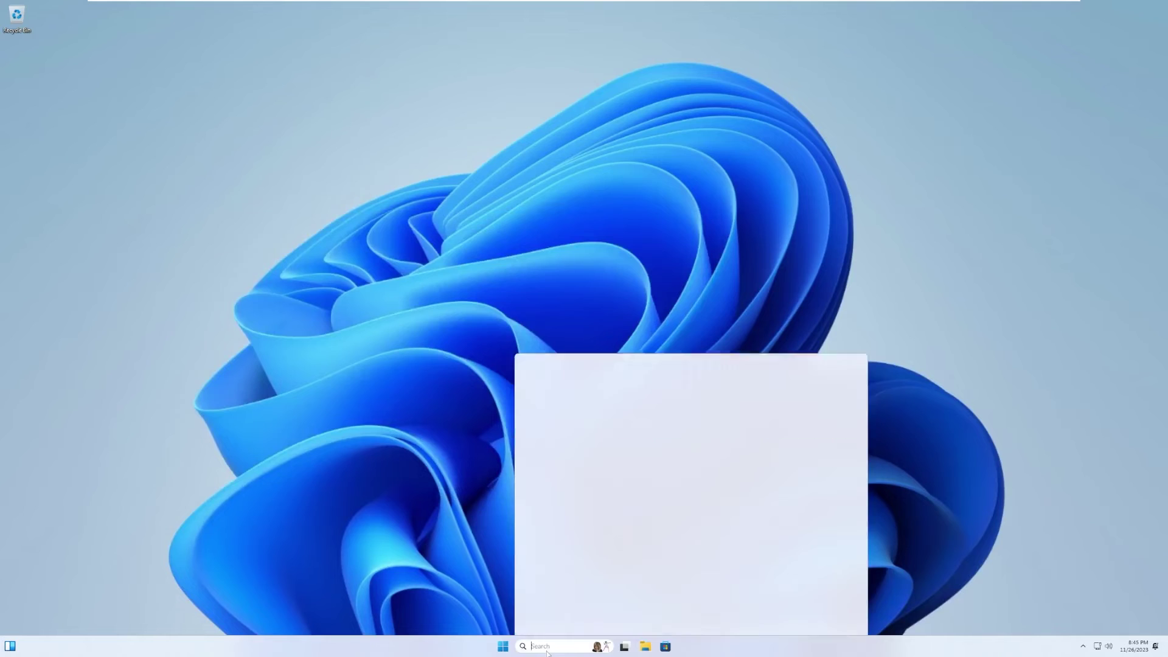
{"action": "type", "text": "enable window"}
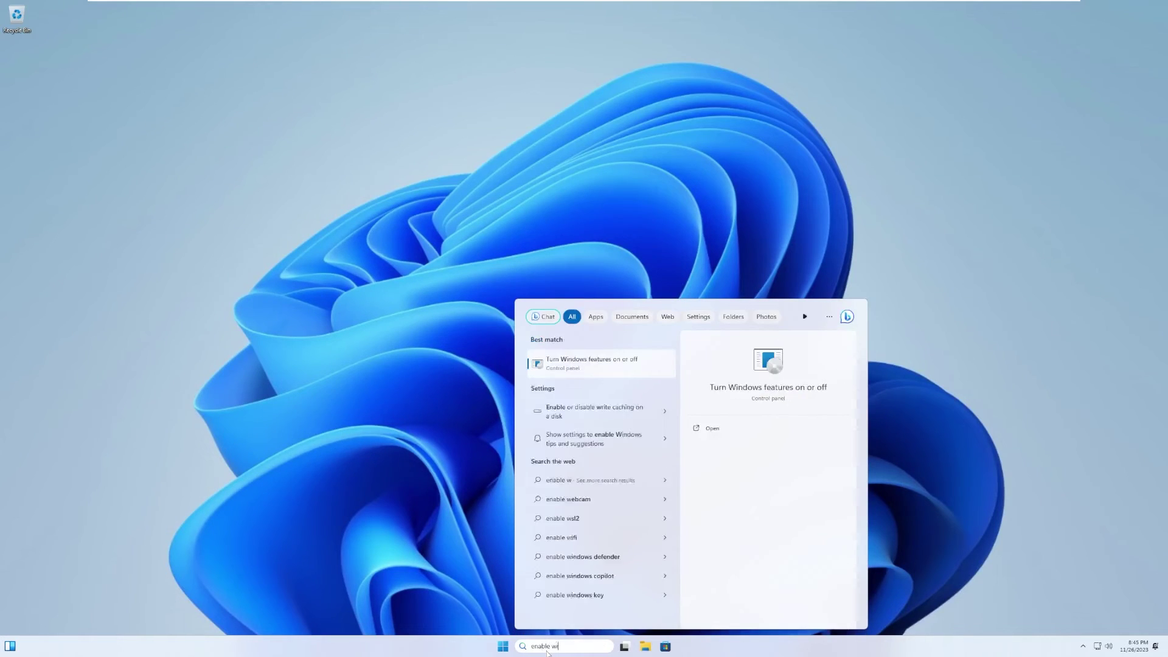
{"action": "key", "text": "Return"}
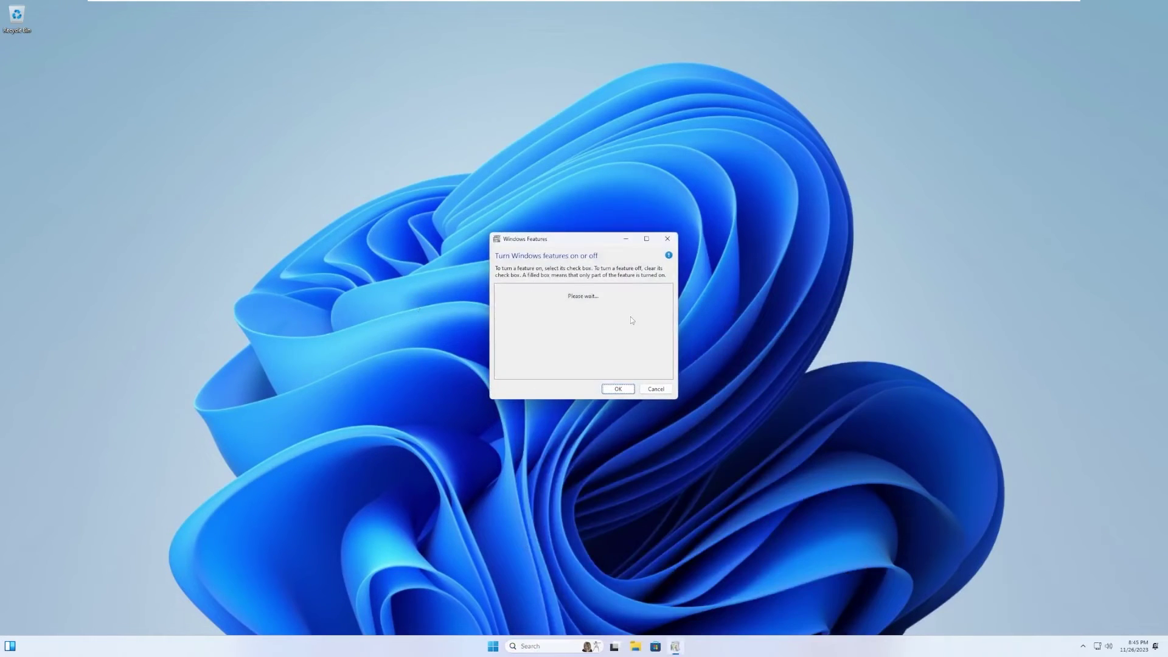
{"action": "scroll", "coordinate": [611, 332], "scroll_direction": "down", "scroll_amount": 7}
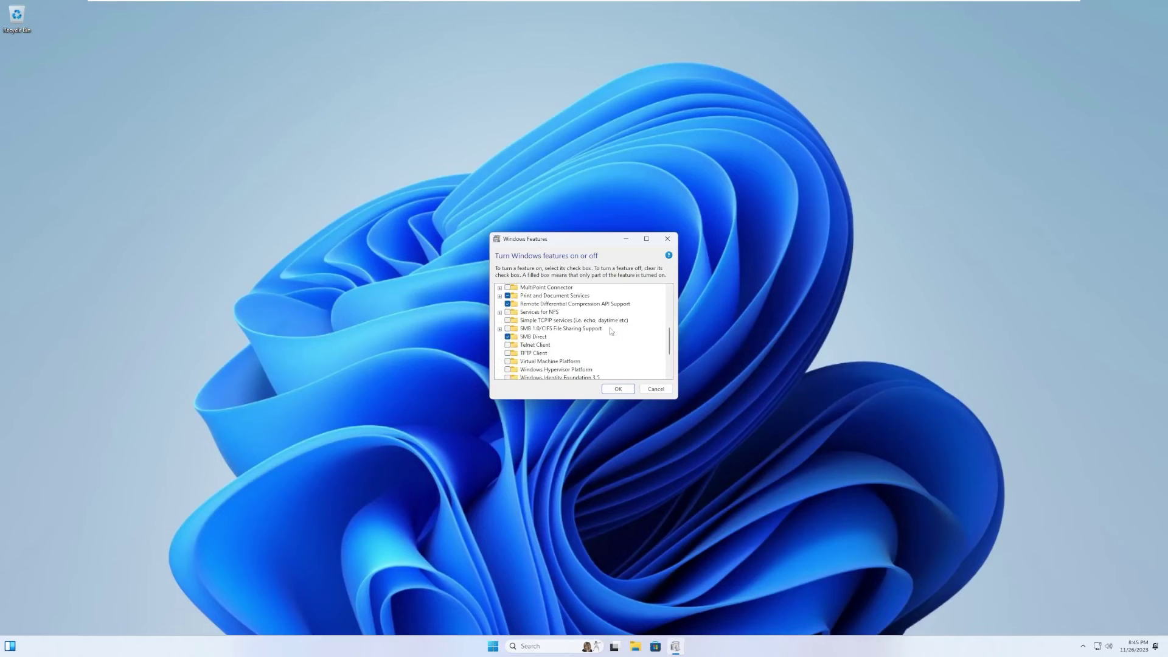
{"action": "scroll", "coordinate": [522, 359], "scroll_direction": "up", "scroll_amount": 7}
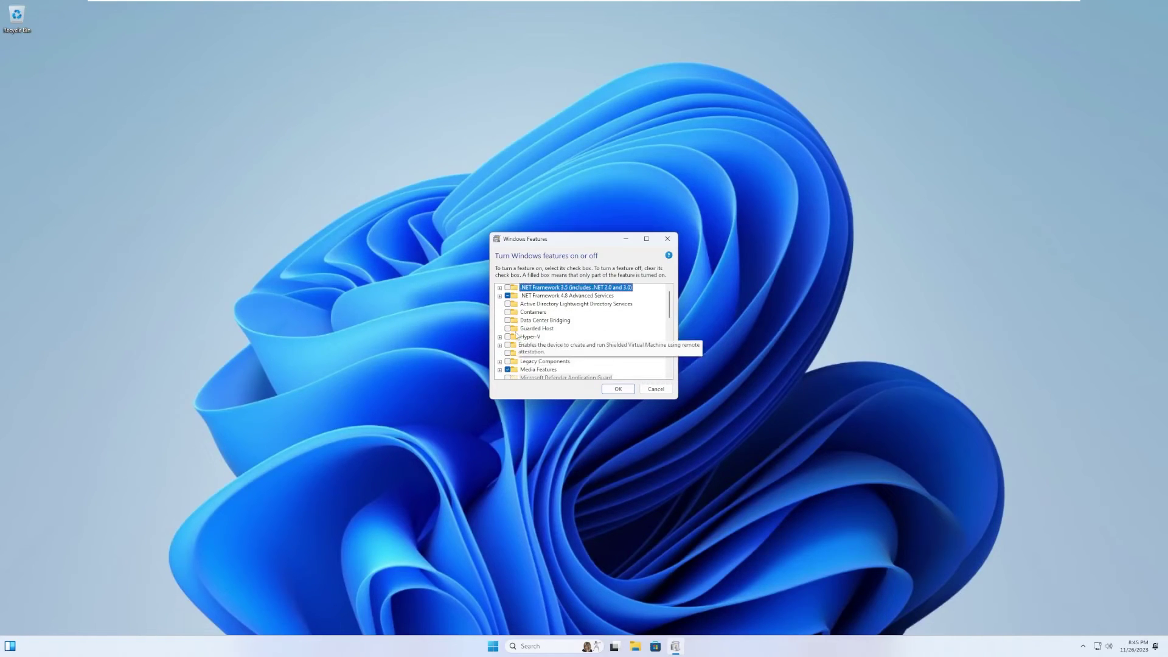
{"action": "left_click", "coordinate": [667, 391]}
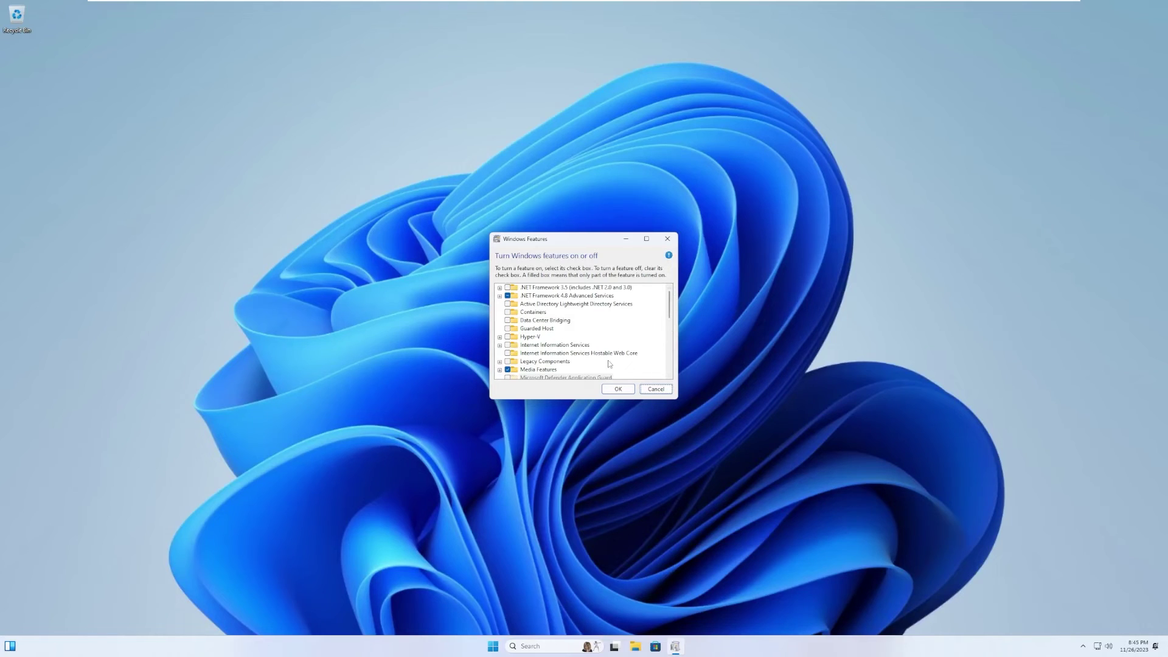
{"action": "mouse_move", "coordinate": [670, 304]}
{"action": "left_mouse_down"}
{"action": "mouse_move", "coordinate": [675, 363]}
{"action": "mouse_move", "coordinate": [685, 293]}
{"action": "left_mouse_up"}
{"action": "left_click", "coordinate": [668, 239]}
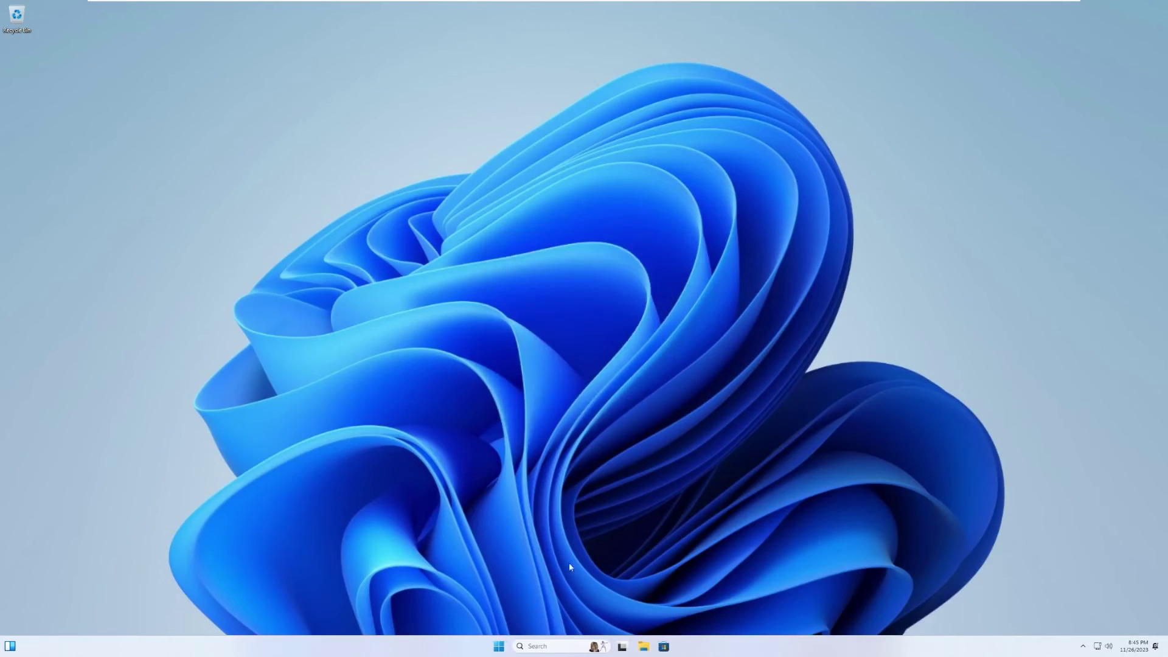
Look through the full app list, including the Accessibility folder, and open Paint
{"action": "left_click", "coordinate": [503, 646]}
{"action": "left_click", "coordinate": [685, 352]}
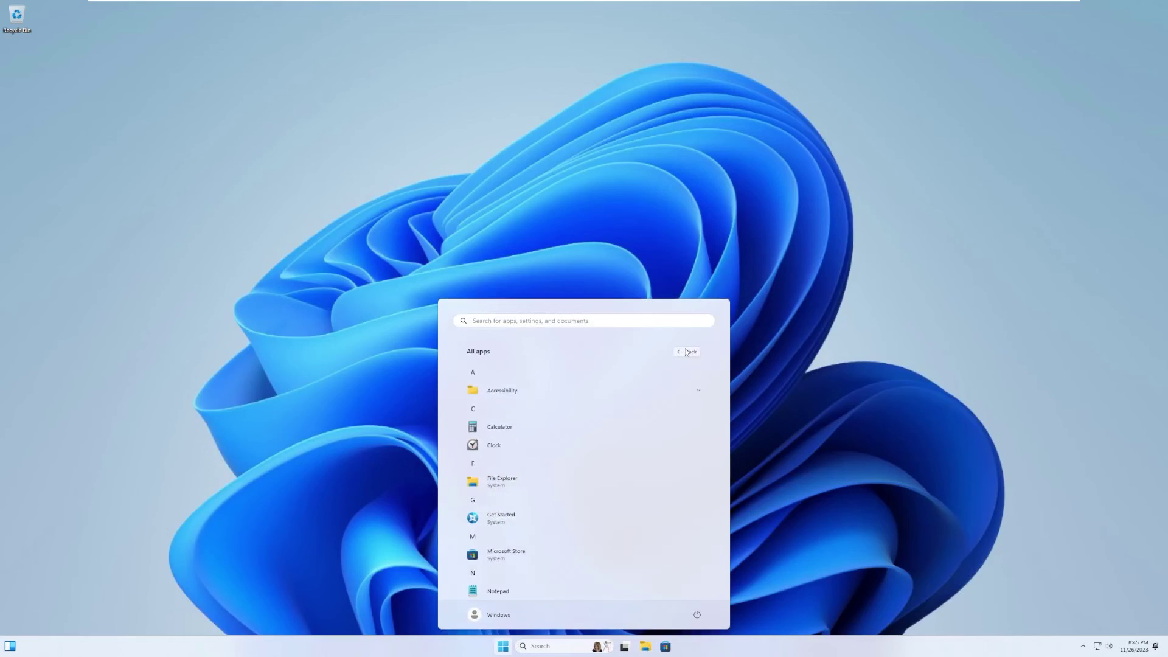
{"action": "left_click", "coordinate": [562, 393]}
{"action": "scroll", "coordinate": [562, 394], "scroll_direction": "down", "scroll_amount": 3}
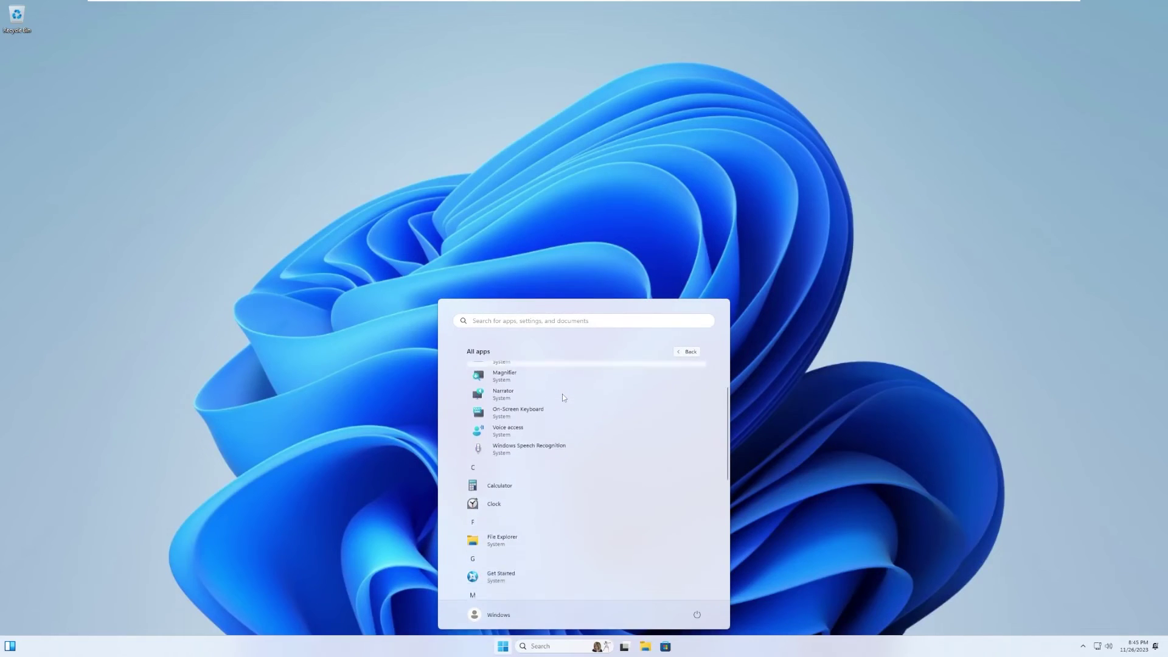
{"action": "scroll", "coordinate": [539, 475], "scroll_direction": "down", "scroll_amount": 1}
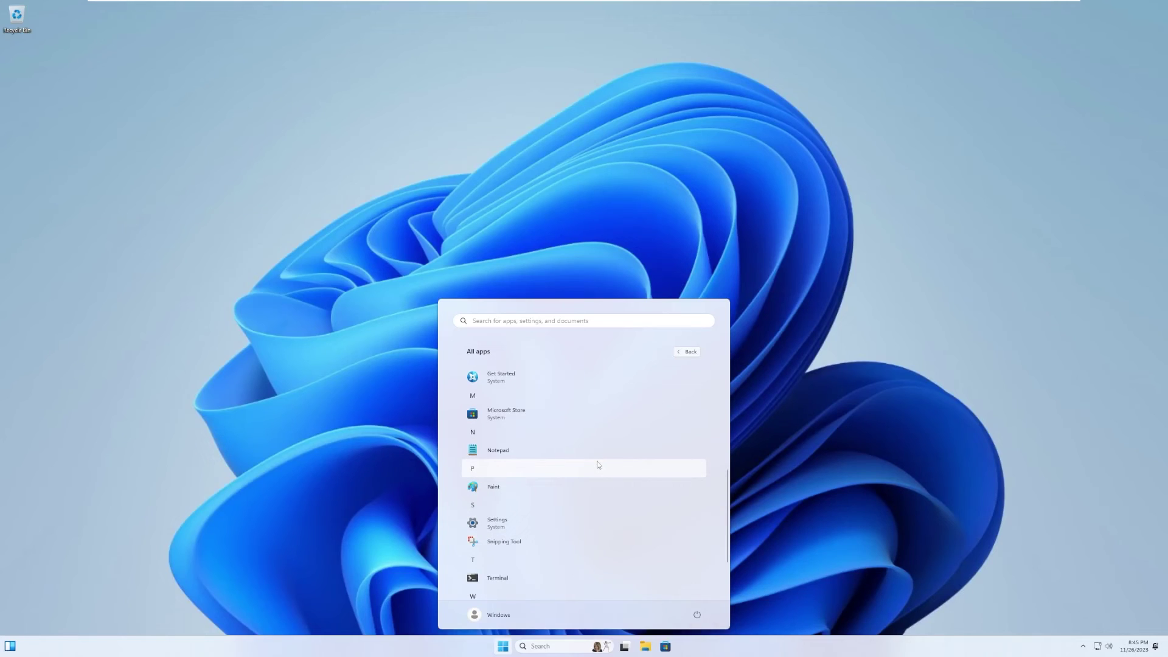
{"action": "scroll", "coordinate": [598, 464], "scroll_direction": "down", "scroll_amount": 1}
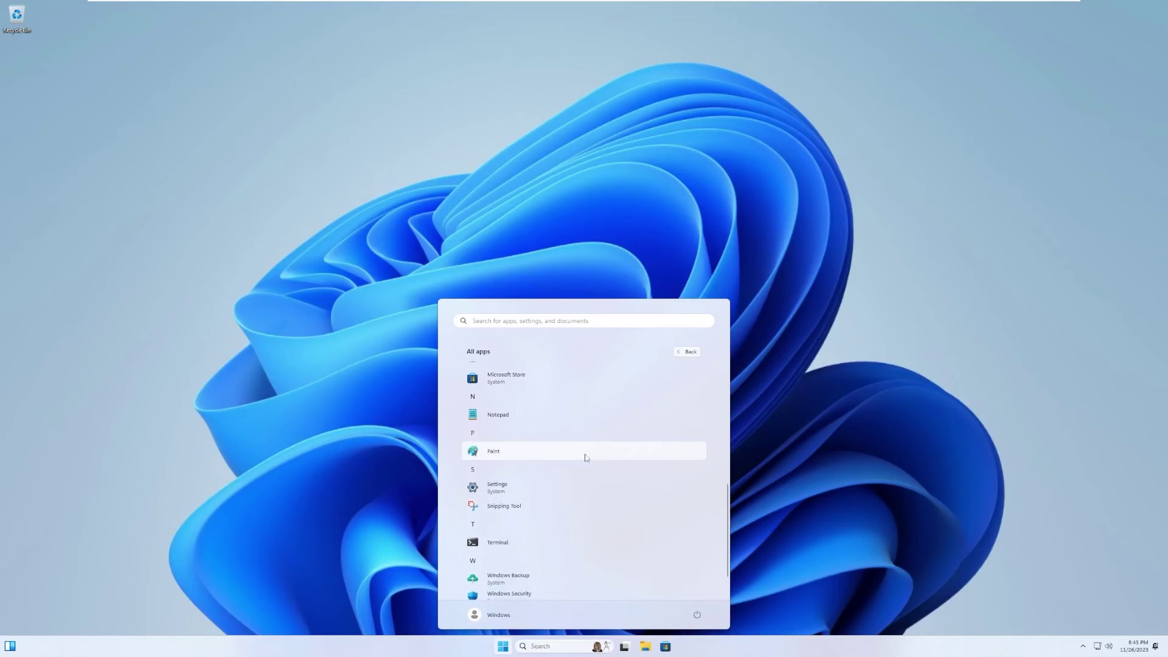
{"action": "left_click", "coordinate": [586, 457]}
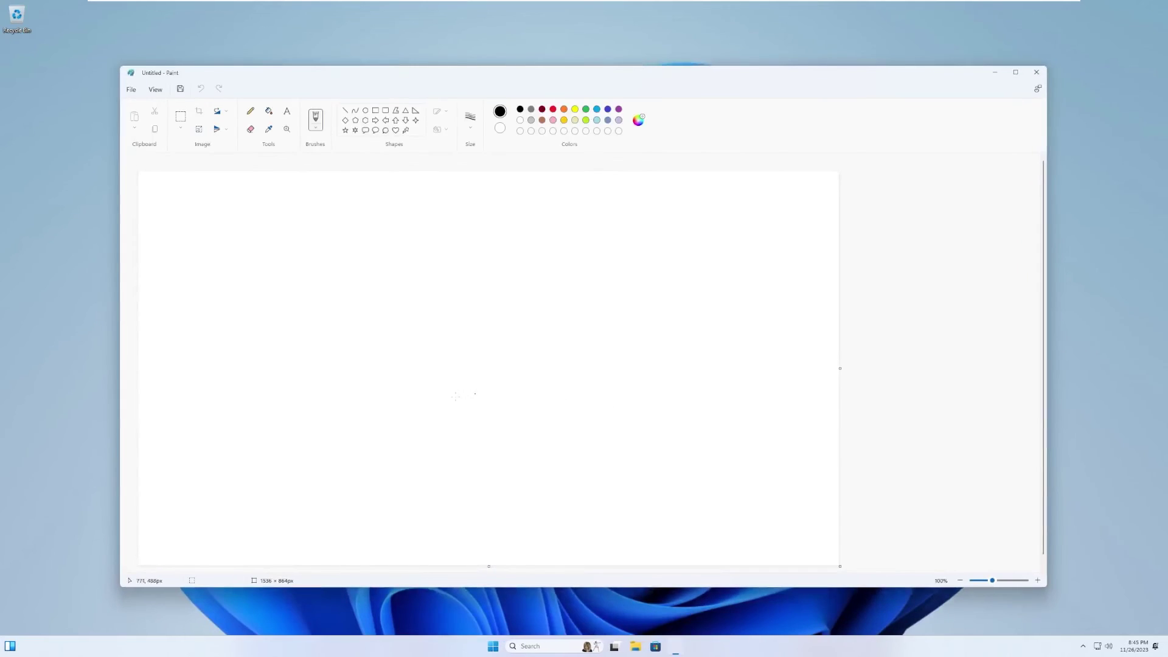
Draw a large lime freehand scribble across the canvas and view Paint's file and view commands
{"action": "left_click", "coordinate": [586, 120]}
{"action": "mouse_move", "coordinate": [343, 201]}
{"action": "left_mouse_down"}
{"action": "mouse_move", "coordinate": [213, 291]}
{"action": "mouse_move", "coordinate": [531, 398]}
{"action": "mouse_move", "coordinate": [598, 373]}
{"action": "left_mouse_up"}
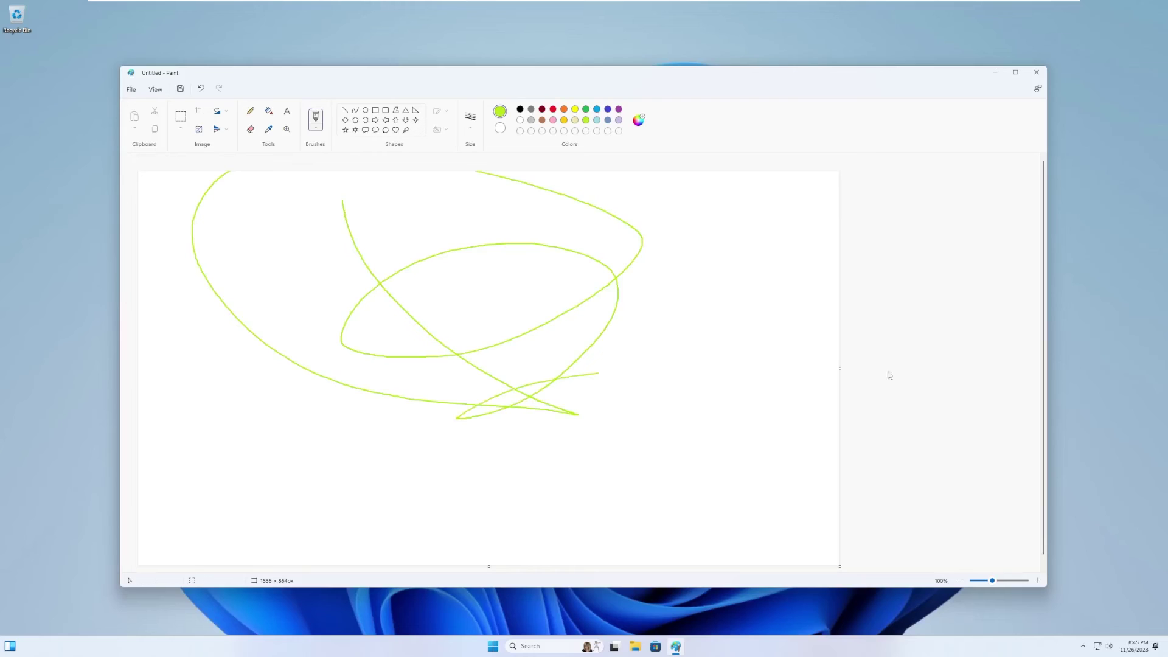
{"action": "left_click", "coordinate": [131, 89]}
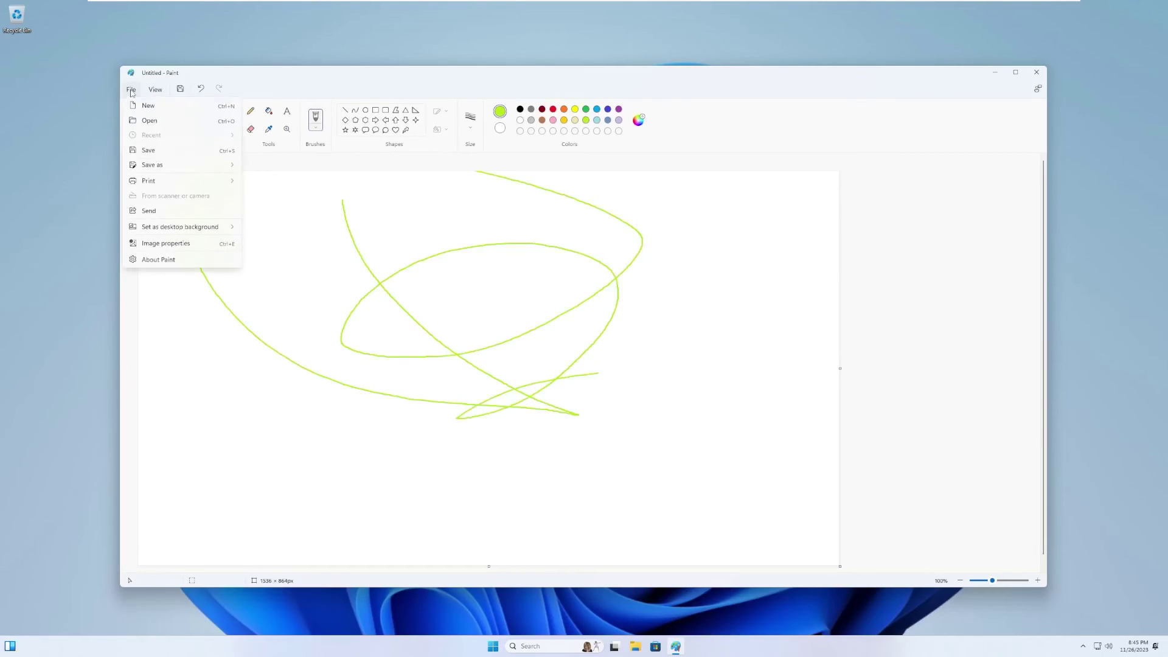
{"action": "left_click", "coordinate": [154, 90]}
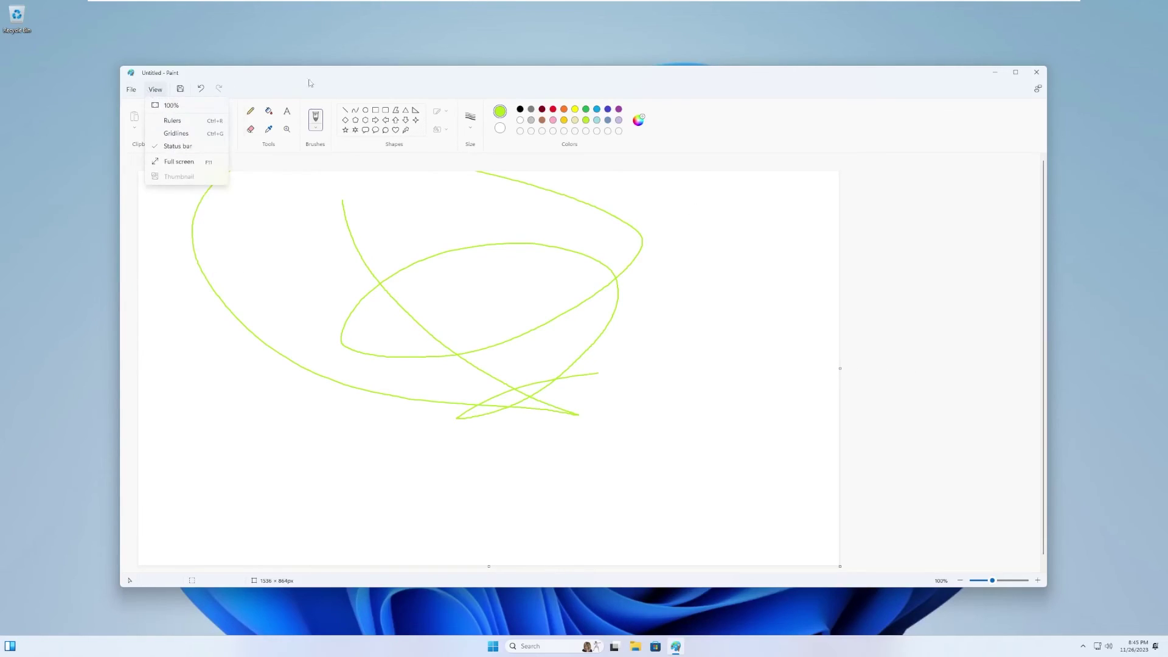
Add a small lime stroke inside the scribble, set the line thickness to 5px and draw a diagonal line across it
{"action": "mouse_move", "coordinate": [491, 230]}
{"action": "left_mouse_down"}
{"action": "mouse_move", "coordinate": [498, 299]}
{"action": "mouse_move", "coordinate": [487, 230]}
{"action": "left_mouse_up"}
{"action": "left_click", "coordinate": [471, 117]}
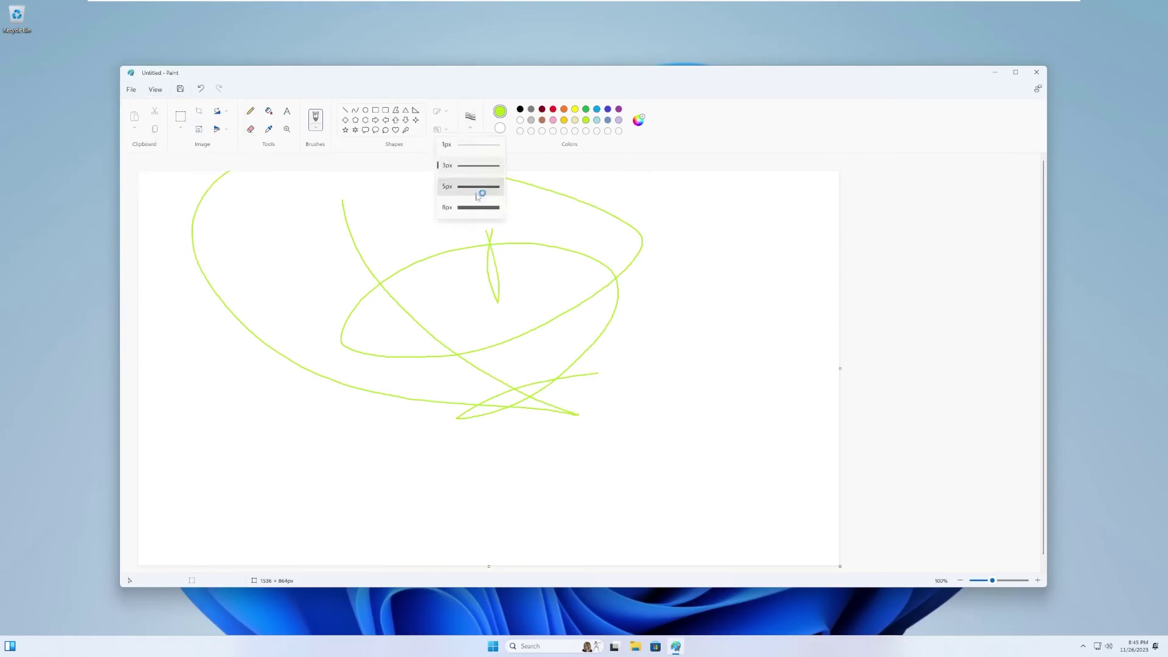
{"action": "left_click", "coordinate": [481, 189]}
{"action": "left_click_drag", "start_coordinate": [382, 204], "coordinate": [573, 274]}
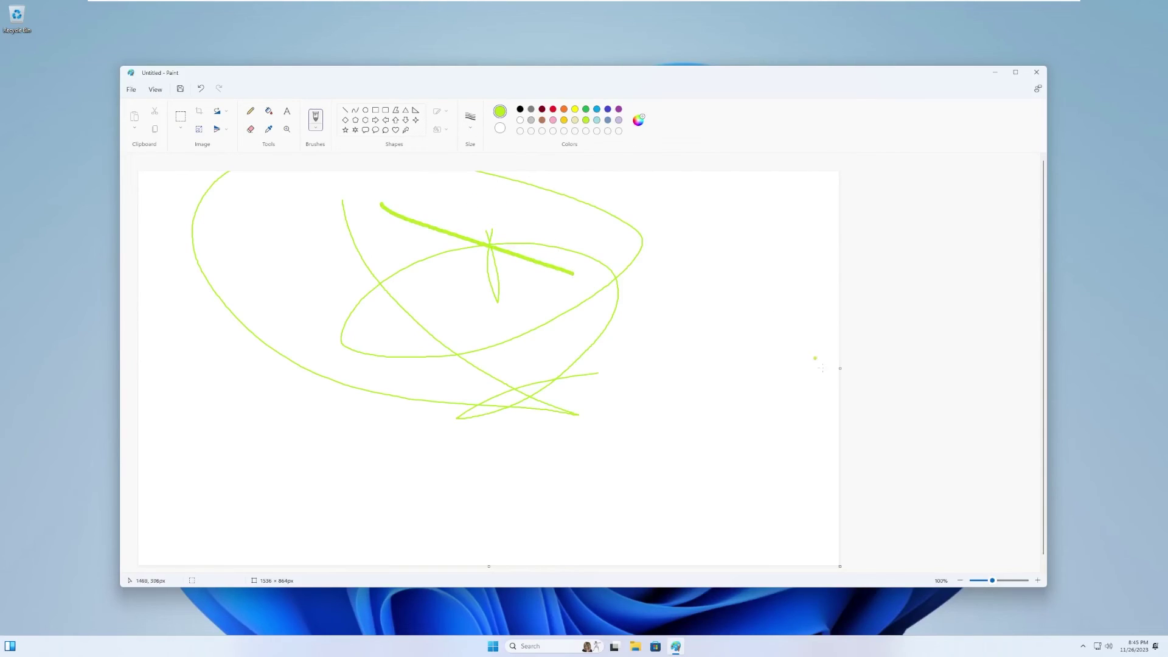
Shrink the canvas to about 1255 × 704 px, widen it to about 1484 × 704 px and add a few lime dots
{"action": "left_click_drag", "start_coordinate": [842, 567], "coordinate": [712, 493]}
{"action": "left_click", "coordinate": [706, 481]}
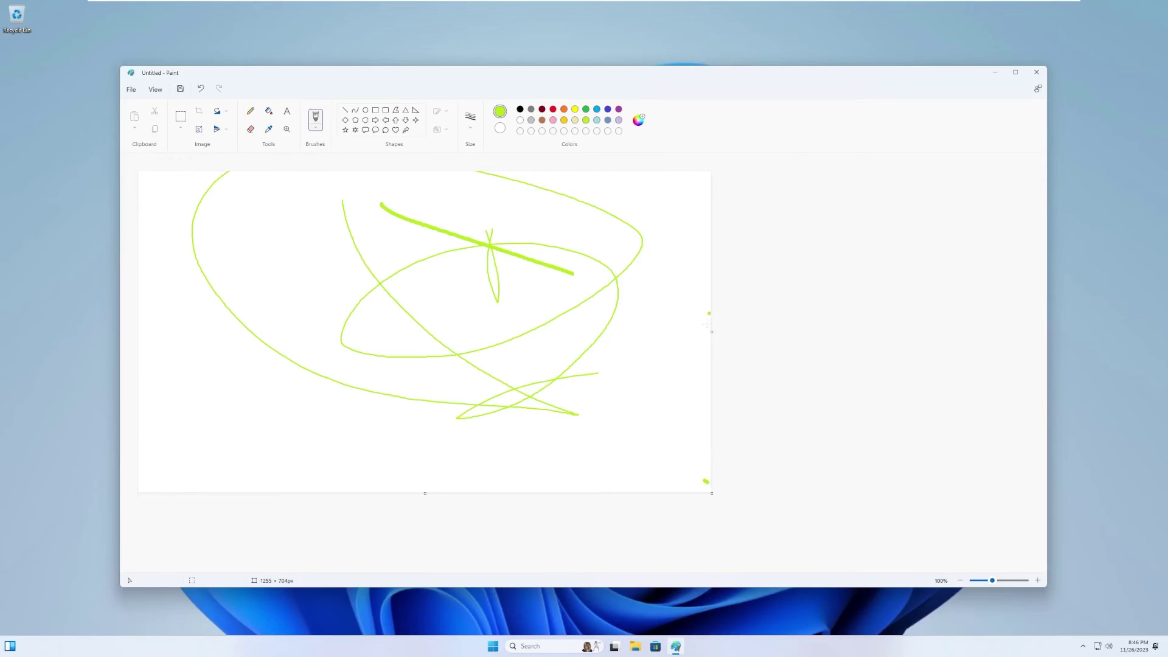
{"action": "left_click_drag", "start_coordinate": [712, 332], "coordinate": [816, 343]}
{"action": "left_click", "coordinate": [305, 230]}
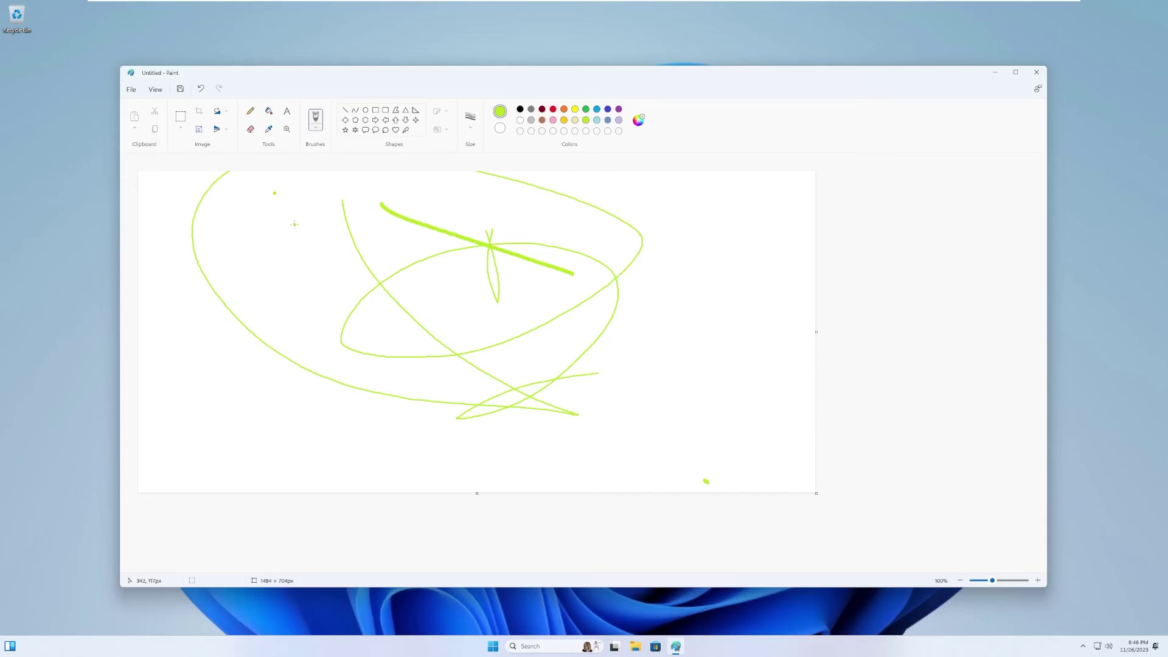
Set the drawing colour to yellow and maximize the Paint window
{"action": "left_click", "coordinate": [564, 109]}
{"action": "left_click", "coordinate": [575, 109]}
{"action": "left_click", "coordinate": [152, 89]}
{"action": "left_click", "coordinate": [150, 90]}
{"action": "double_click", "coordinate": [131, 76]}
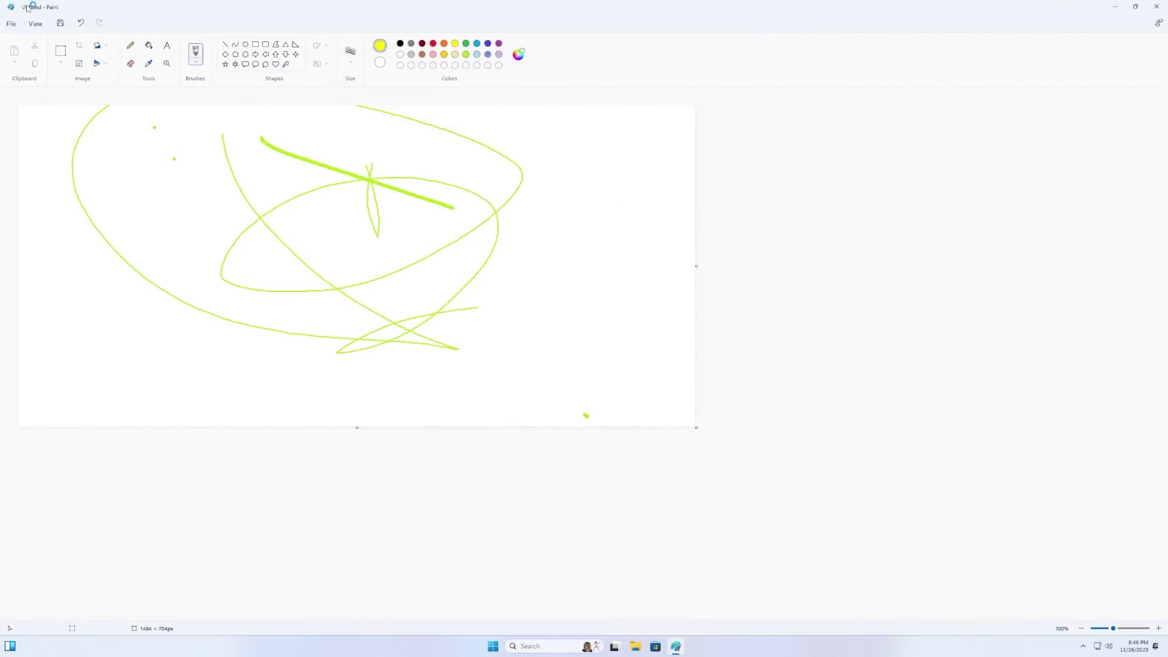
Try maximizing and restoring the Paint window, and dismiss the windows-feedback link prompt
{"action": "left_click_drag", "start_coordinate": [31, 6], "coordinate": [163, 94]}
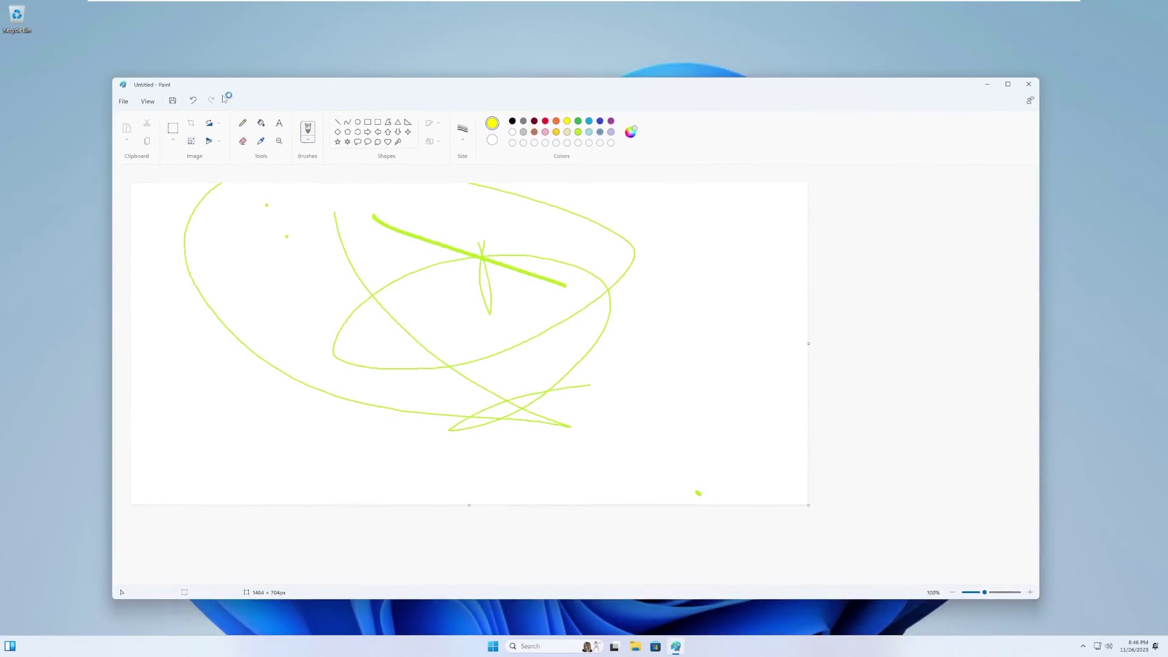
{"action": "double_click", "coordinate": [121, 80]}
{"action": "left_click_drag", "start_coordinate": [552, 12], "coordinate": [514, 58]}
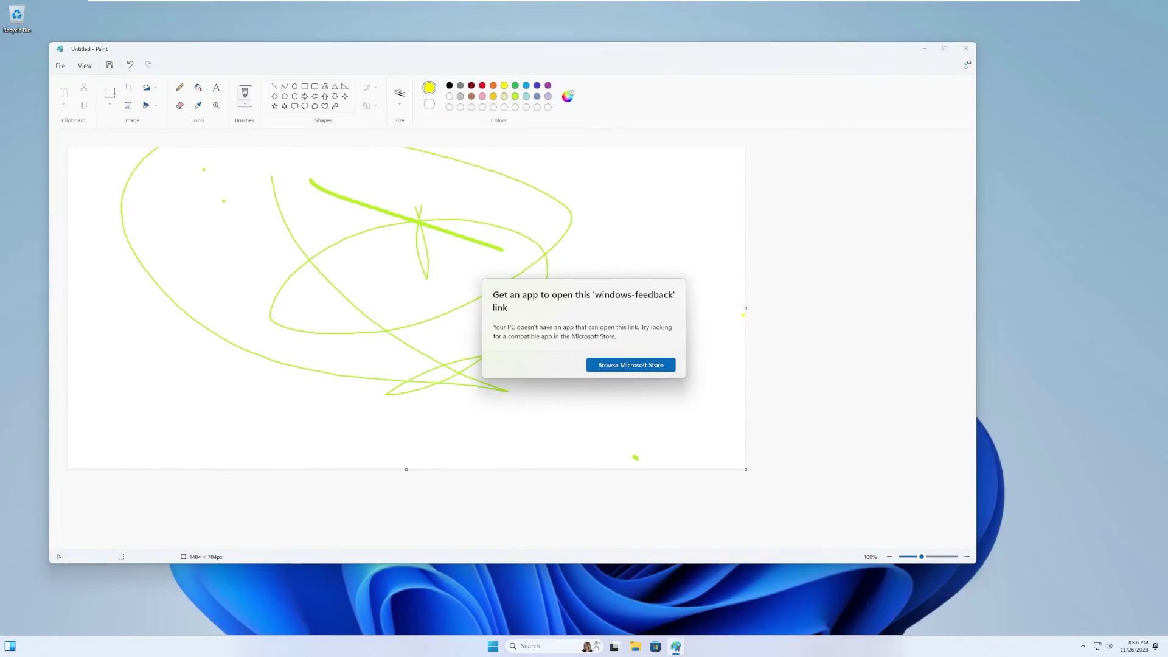
{"action": "left_click", "coordinate": [677, 235]}
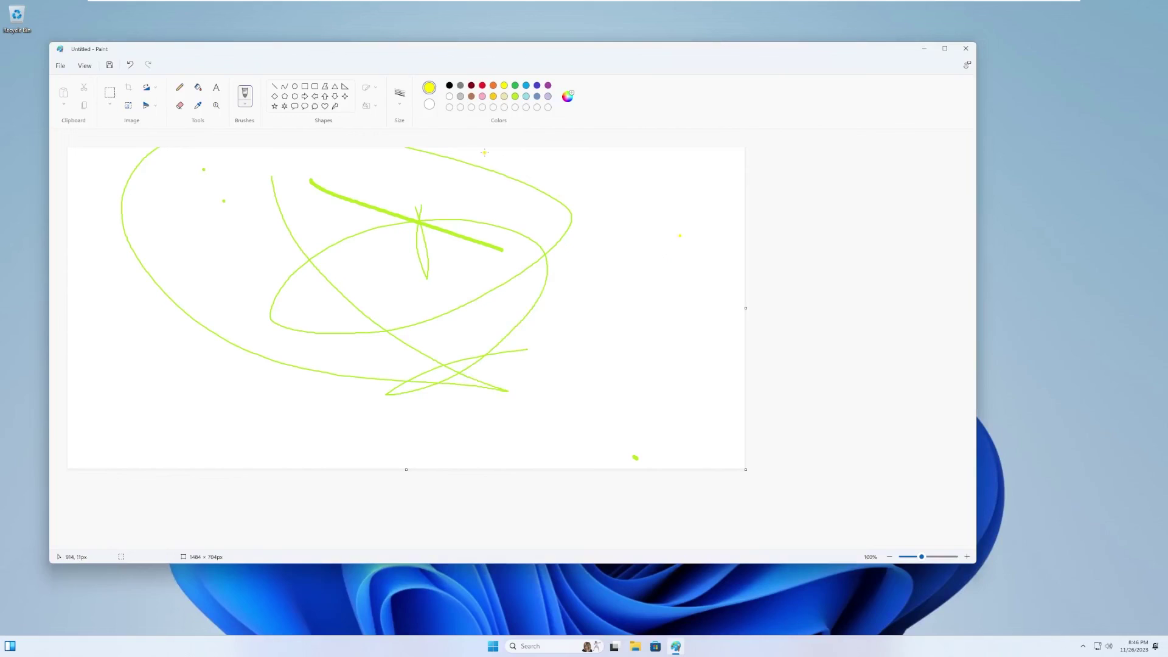
View the Edit colors dialog without changing anything and close Paint, discarding the drawing
{"action": "left_click", "coordinate": [568, 97]}
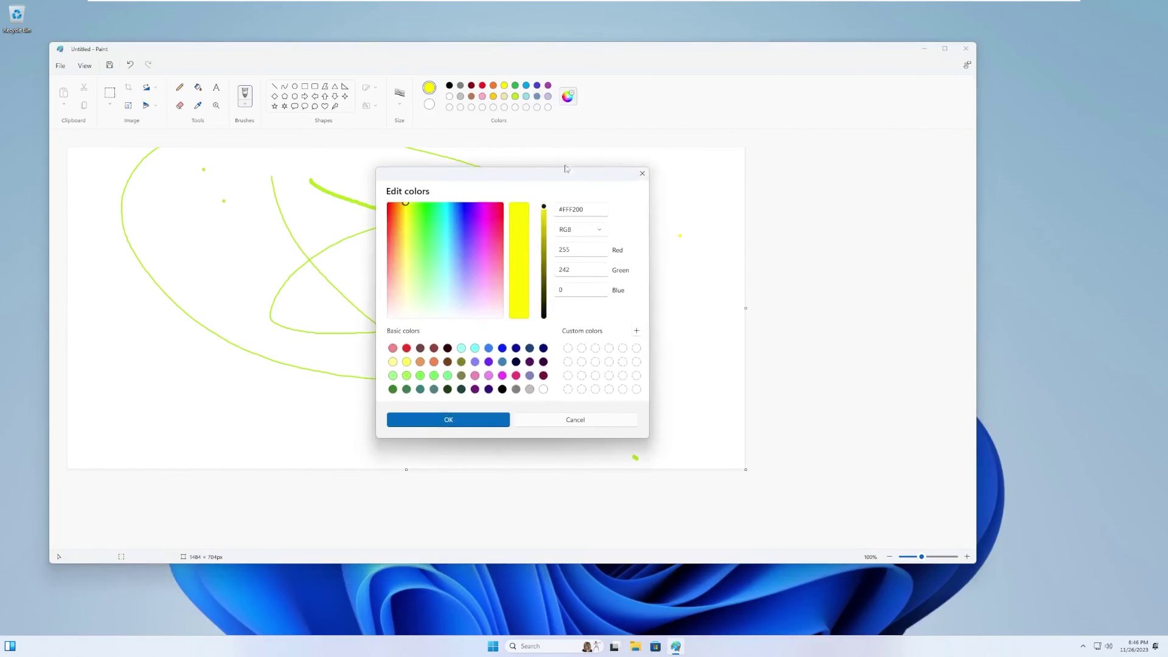
{"action": "left_click", "coordinate": [644, 175]}
{"action": "left_click", "coordinate": [965, 49]}
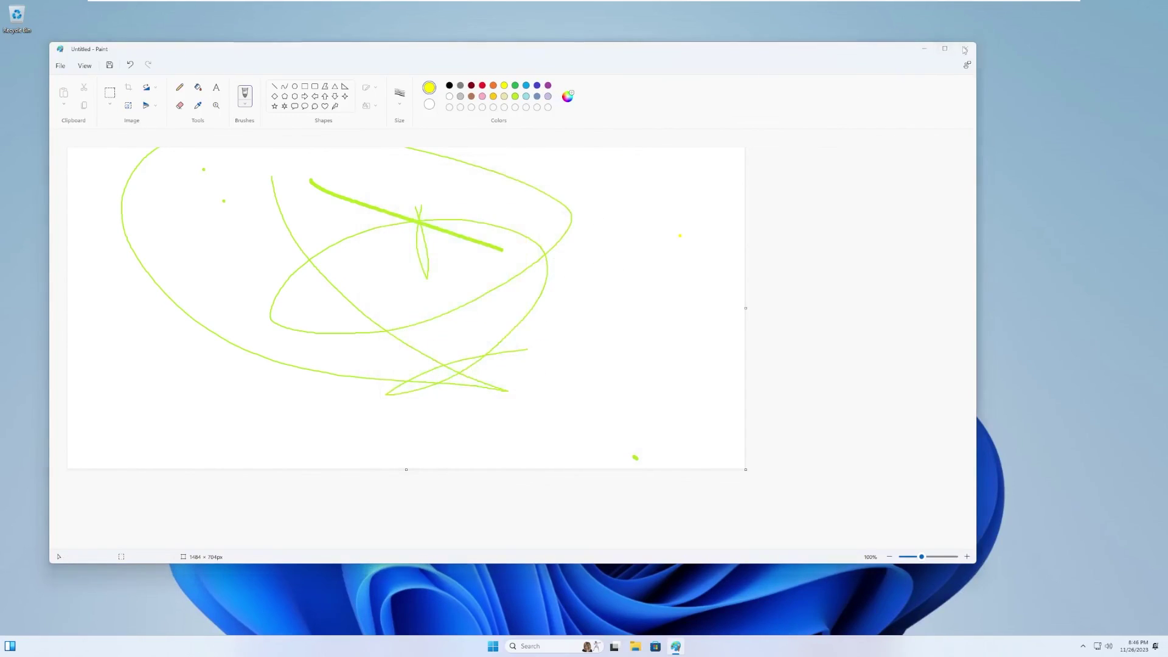
{"action": "left_click", "coordinate": [514, 333]}
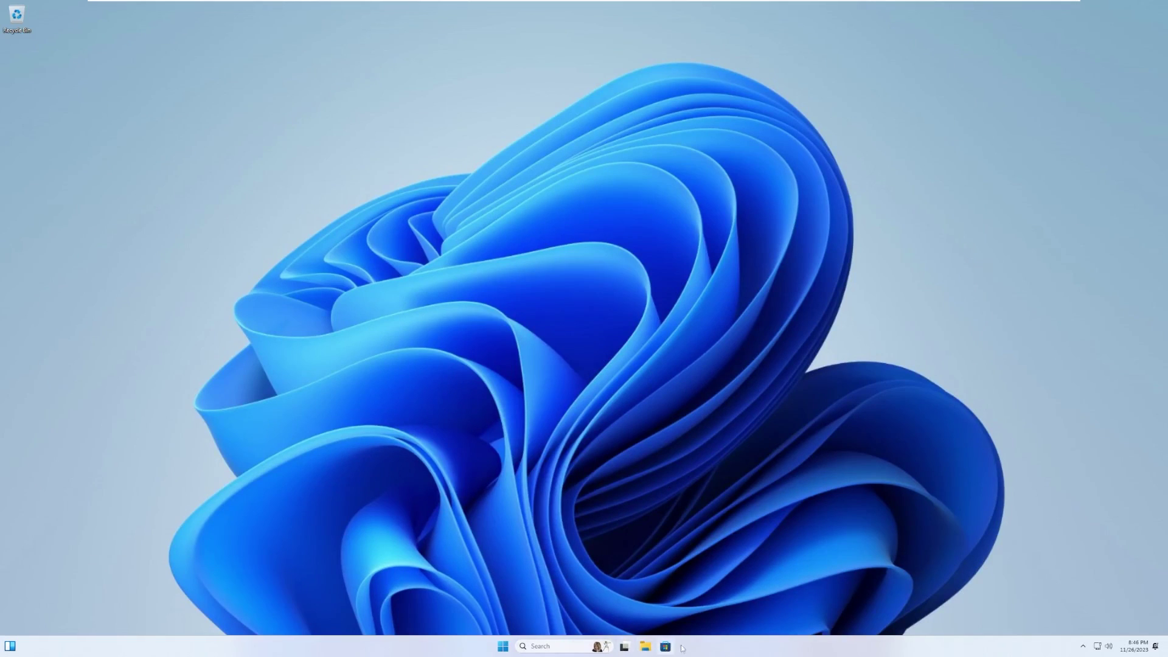
Expand the Restart required notifications, open one to check Windows Update in Settings, and close Settings
{"action": "left_click", "coordinate": [1145, 648]}
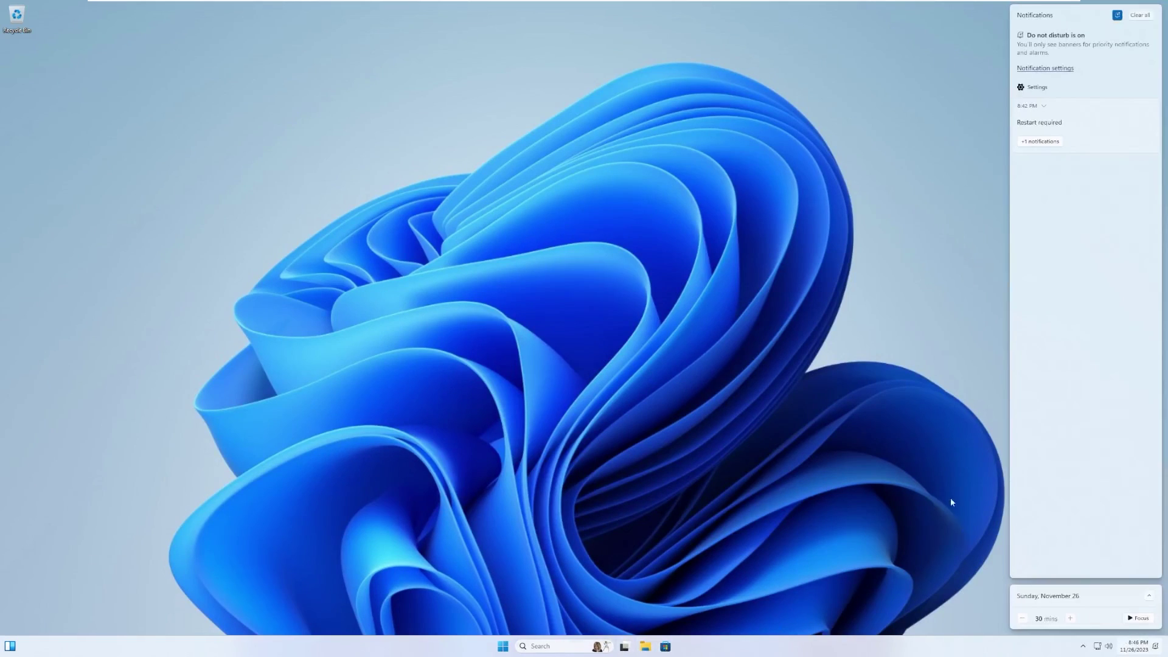
{"action": "left_click", "coordinate": [966, 474]}
{"action": "left_click", "coordinate": [1143, 649]}
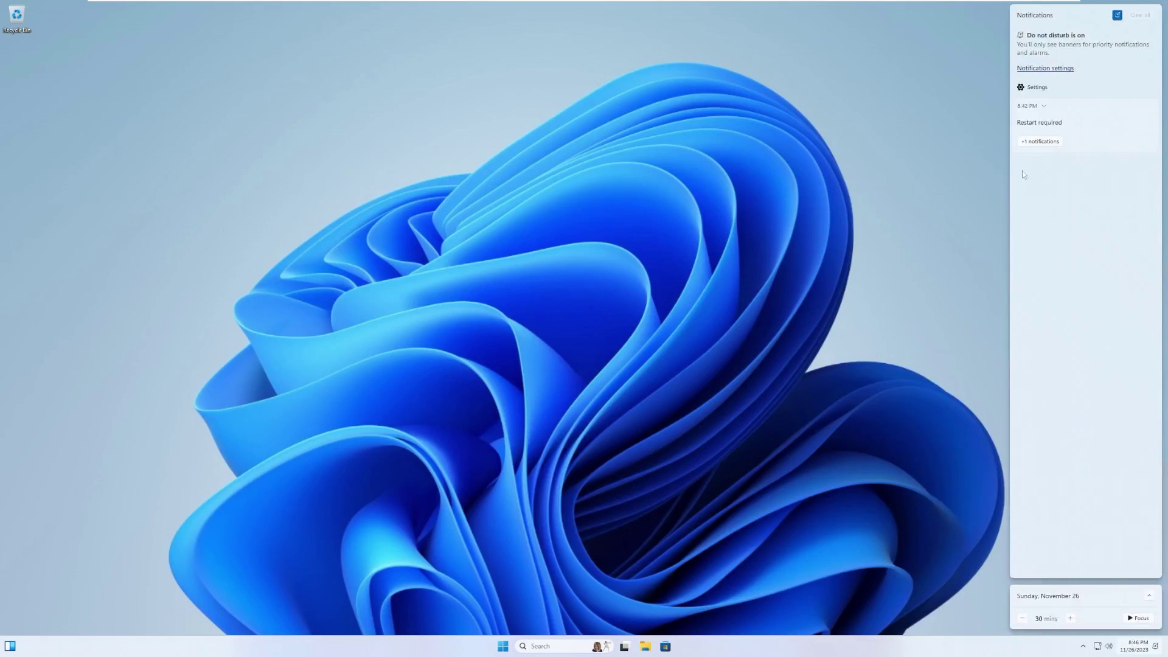
{"action": "left_click", "coordinate": [1044, 144]}
{"action": "left_click", "coordinate": [1065, 176]}
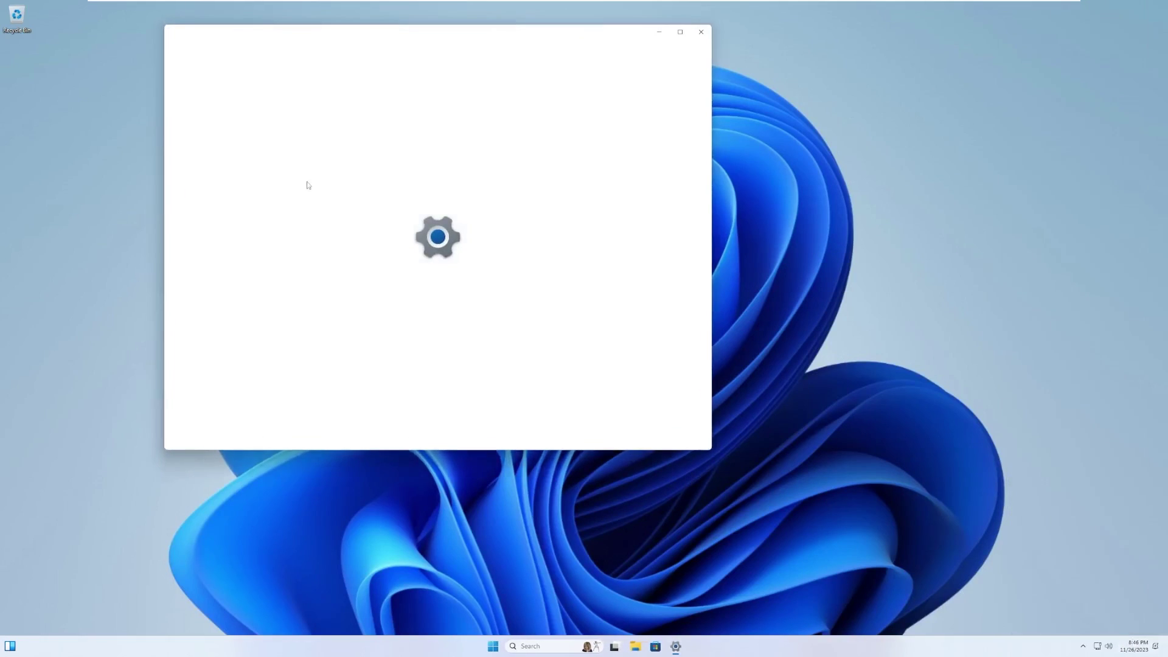
{"action": "left_click", "coordinate": [213, 137]}
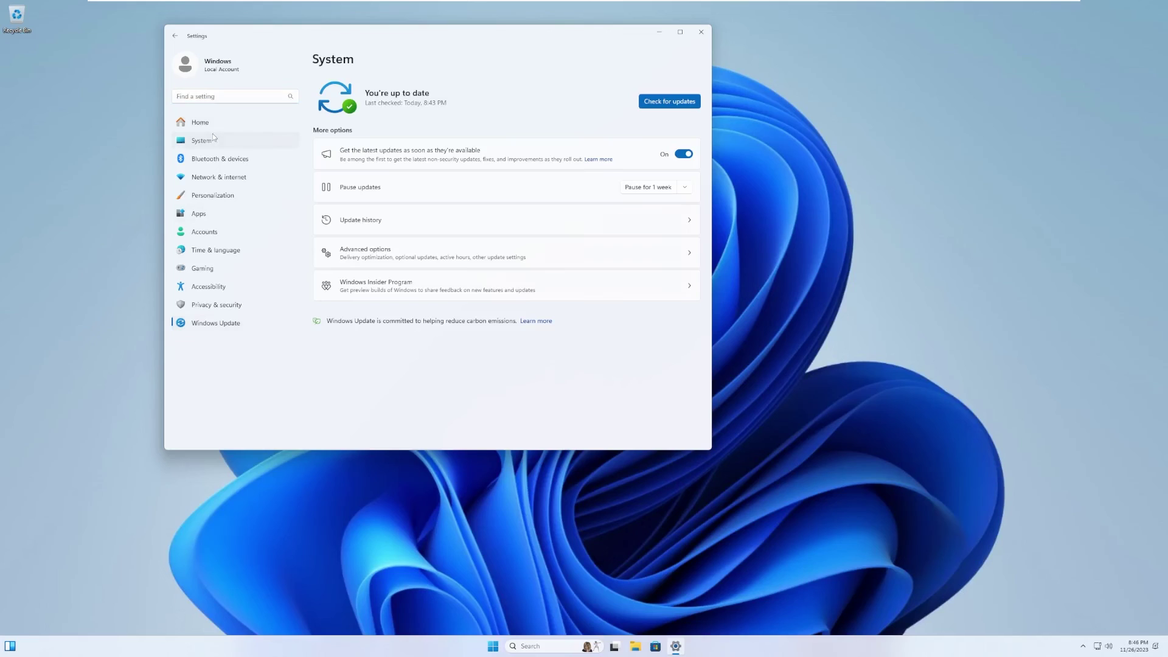
{"action": "left_click", "coordinate": [701, 32]}
Open the full app list and look through its entries down to Windows Tools
{"action": "key", "text": "super"}
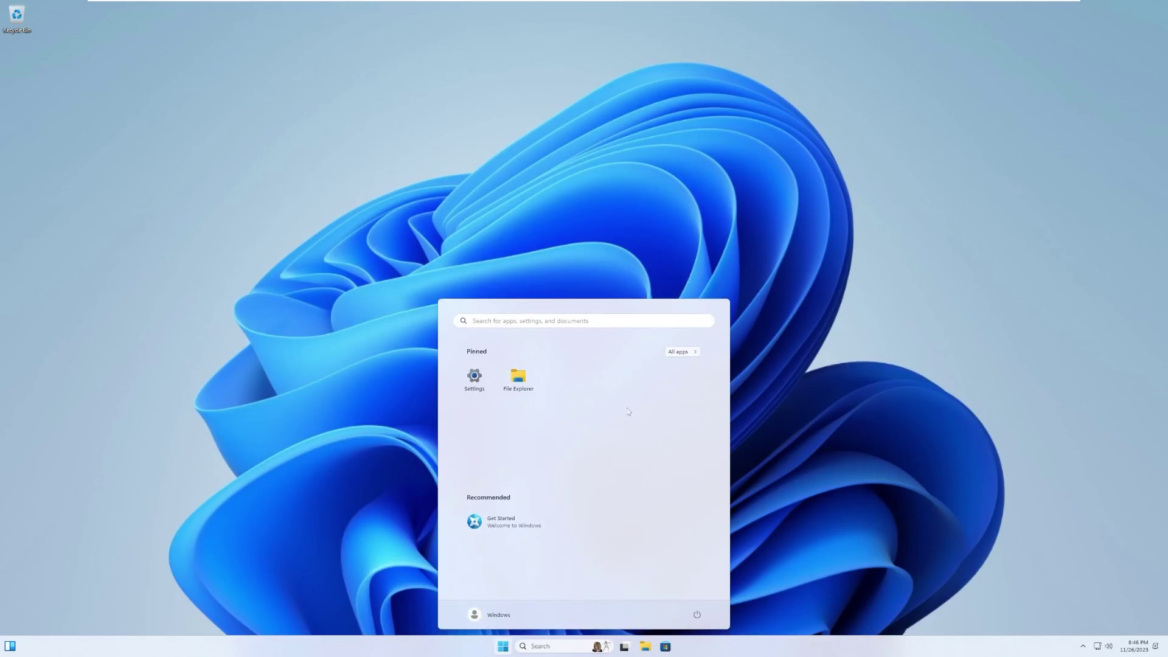
{"action": "left_click", "coordinate": [687, 353]}
{"action": "scroll", "coordinate": [612, 487], "scroll_direction": "down", "scroll_amount": 10}
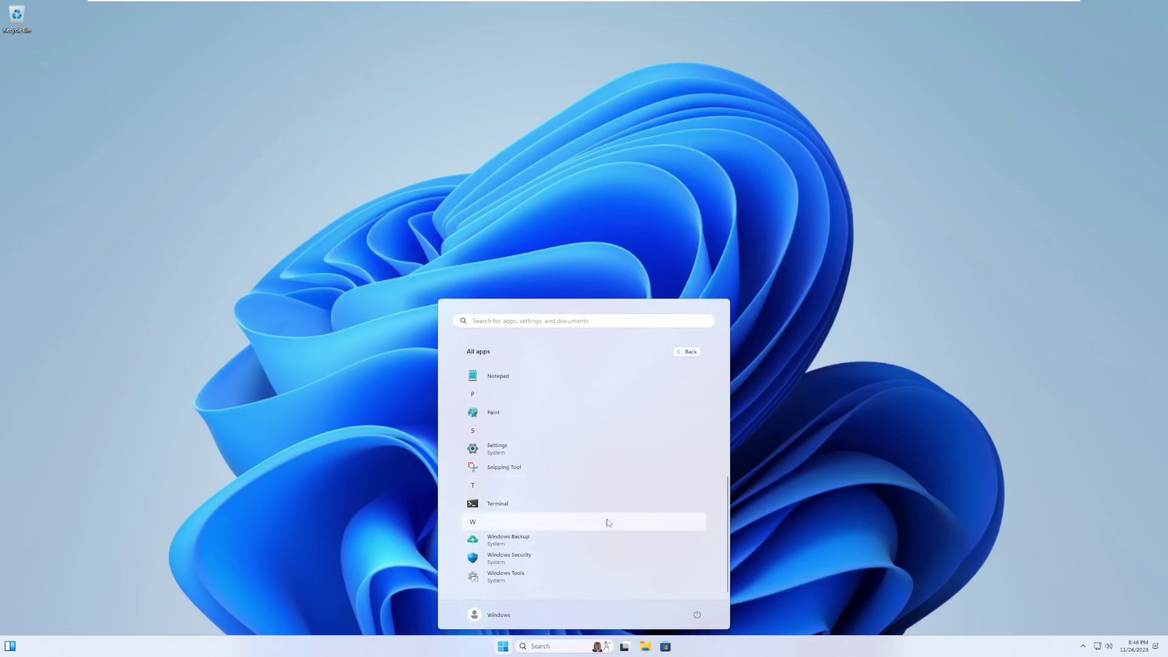